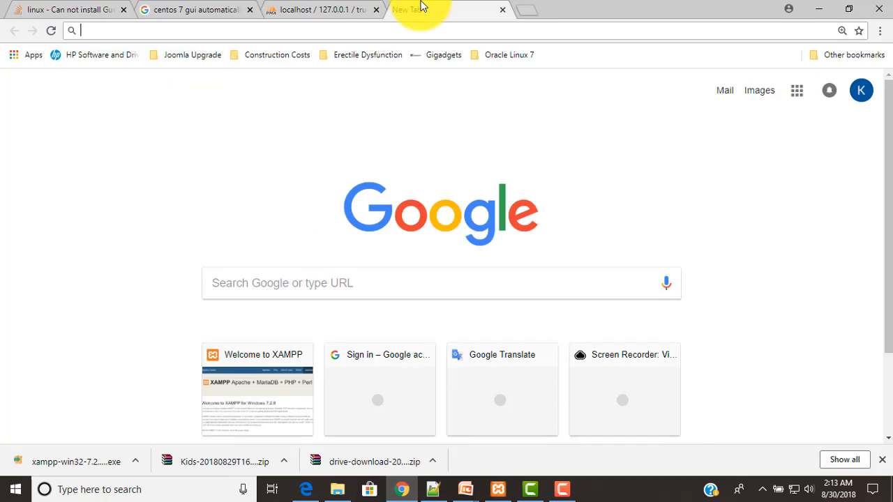
Go to joomla.org and open the Joomla! Downloads page offering Joomla! 3.8.12
text(j)
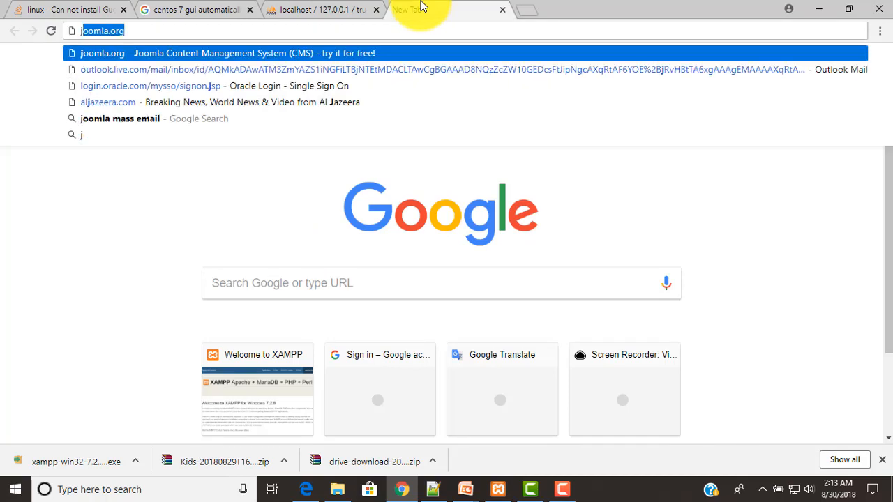
key(Right)
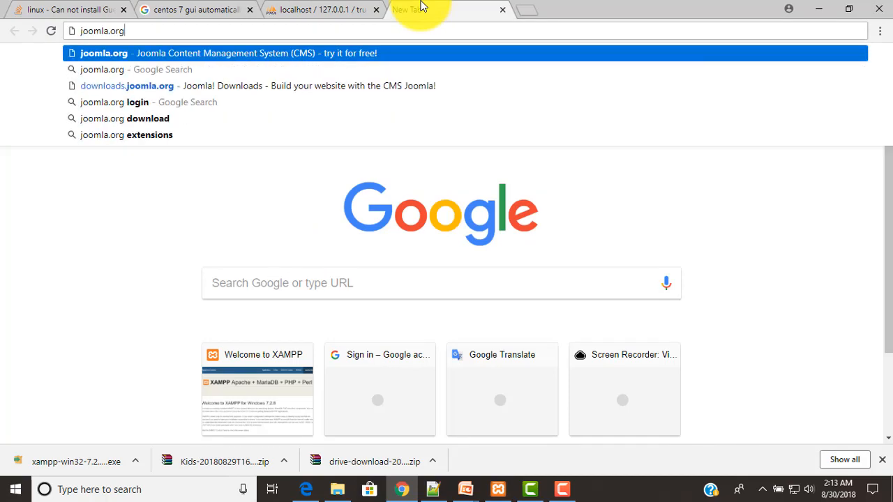
key(Return)
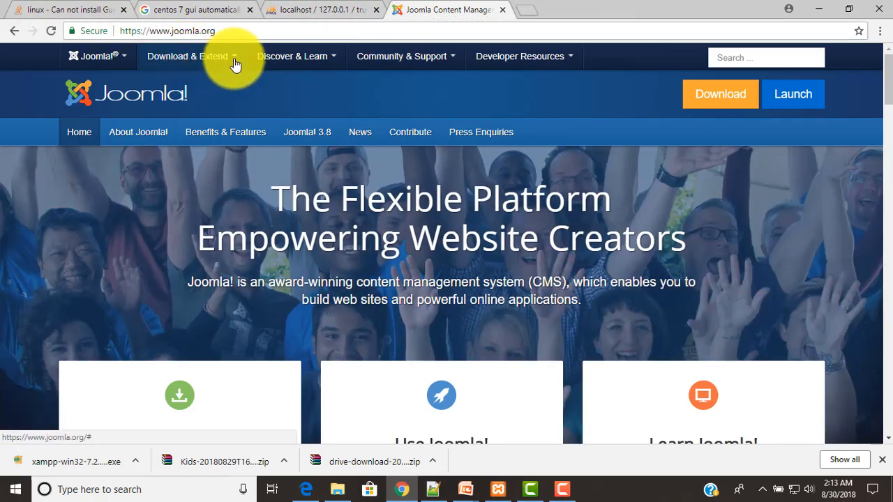
scroll(319, 180, down, 3)
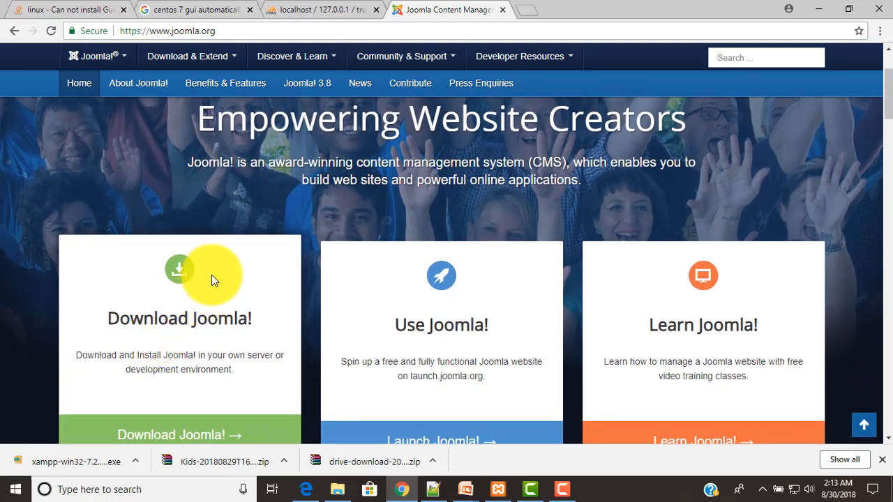
scroll(187, 321, down, 1)
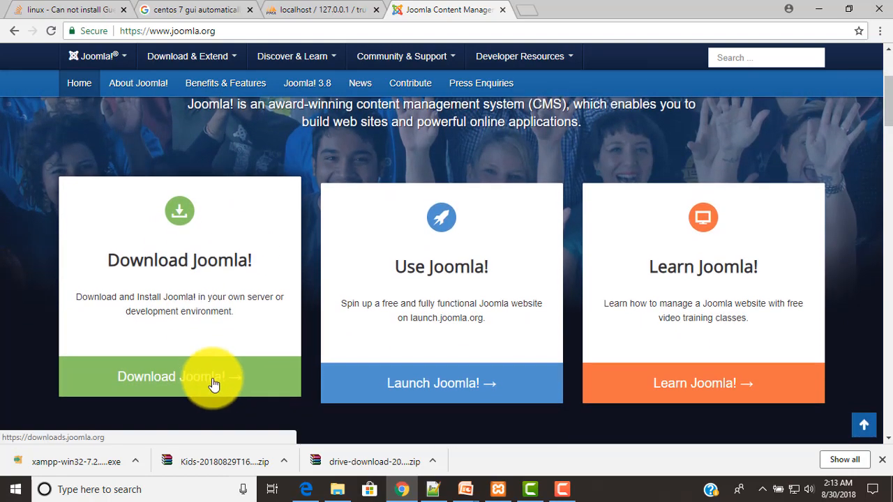
click(209, 380)
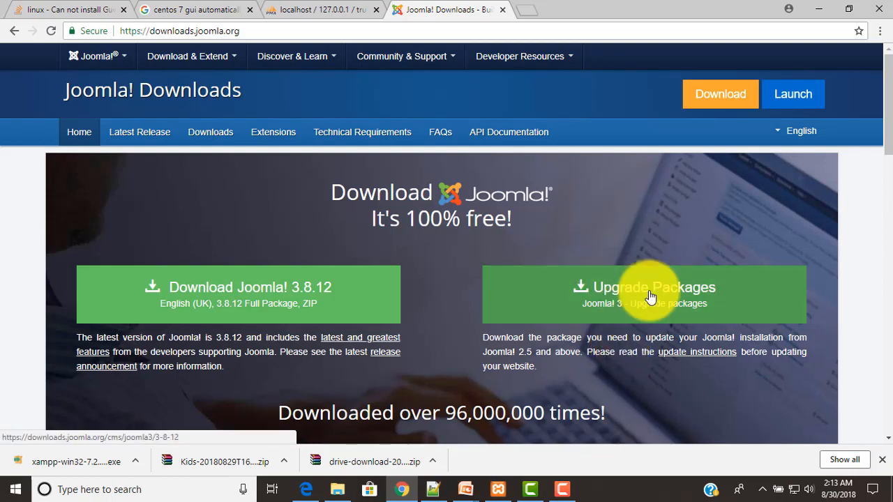
Download Joomla_3.8.12-Stable-Full_Package.zip and bring up options for the finished download
scroll(649, 297, down, 2)
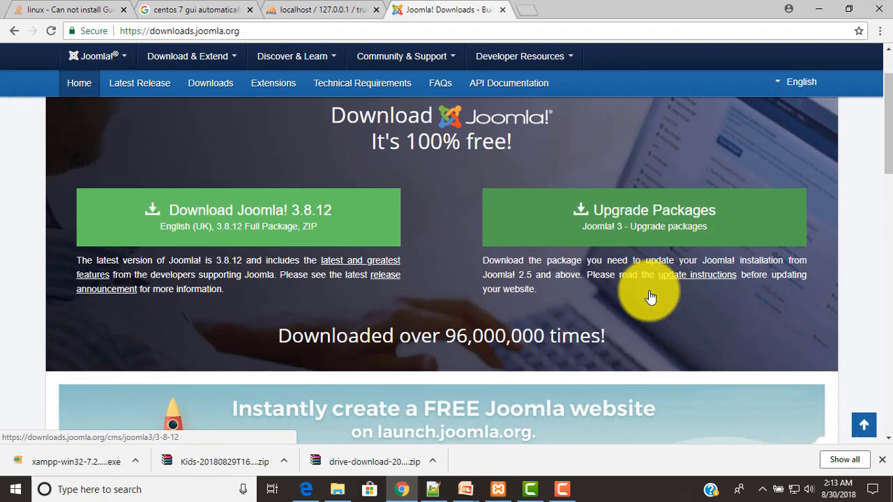
scroll(649, 297, up, 2)
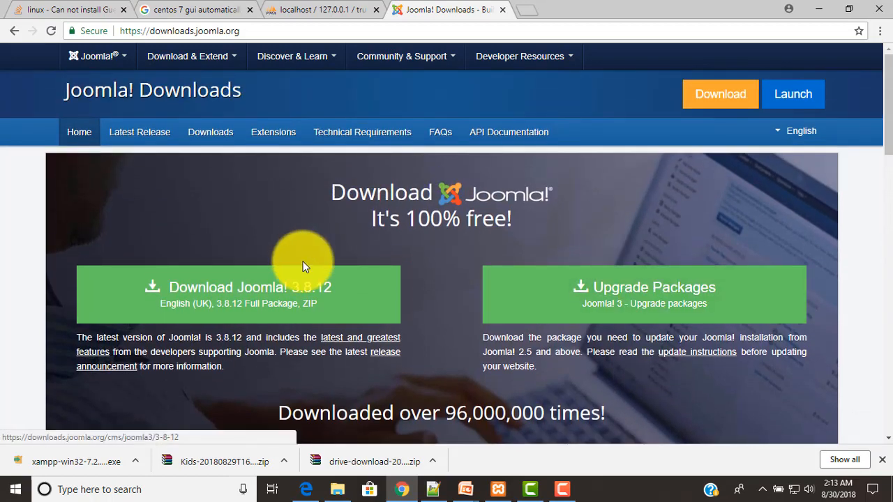
click(286, 296)
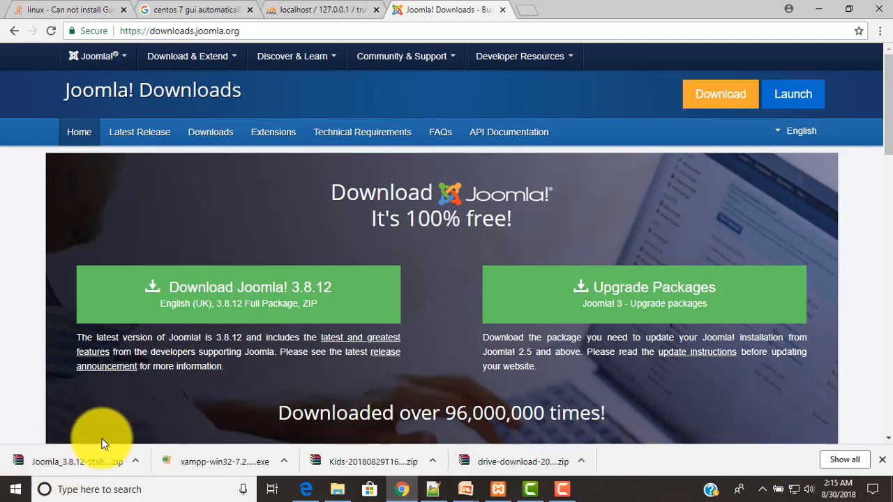
right_click(76, 465)
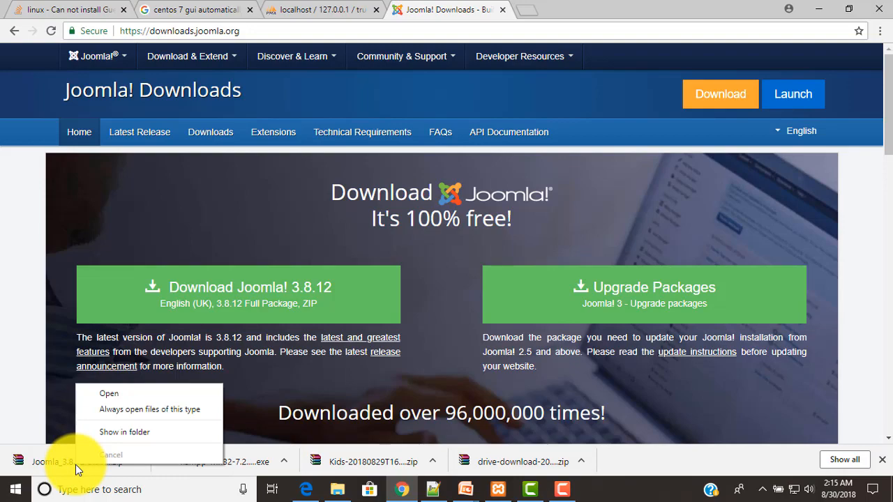
Show the downloaded zip in File Explorer, then navigate to C:\xampp\htdocs
click(131, 430)
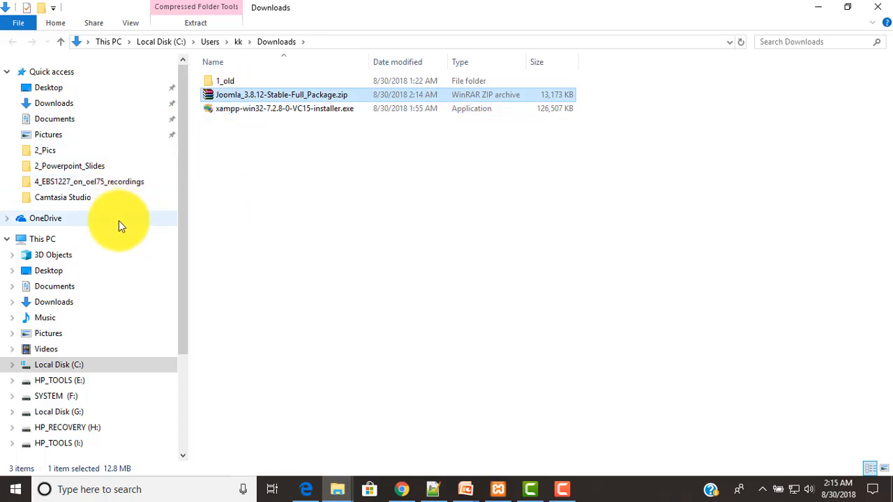
scroll(119, 220, down, 1)
scroll(119, 221, down, 1)
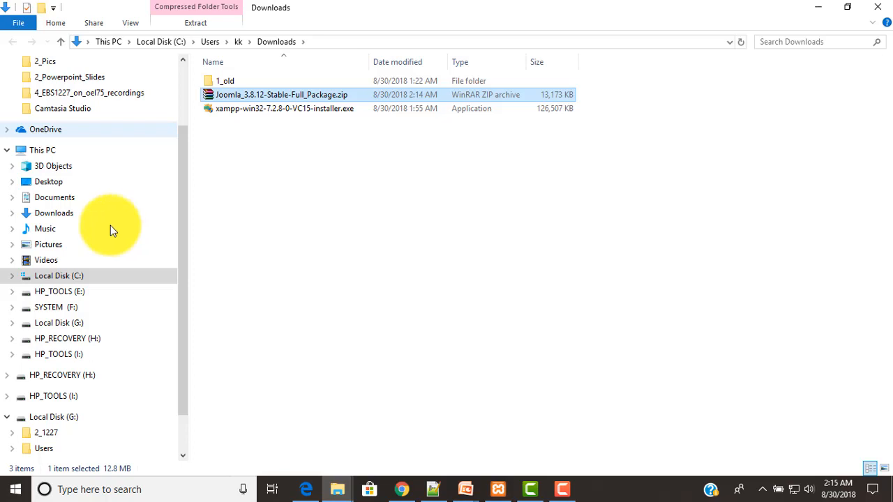
click(12, 276)
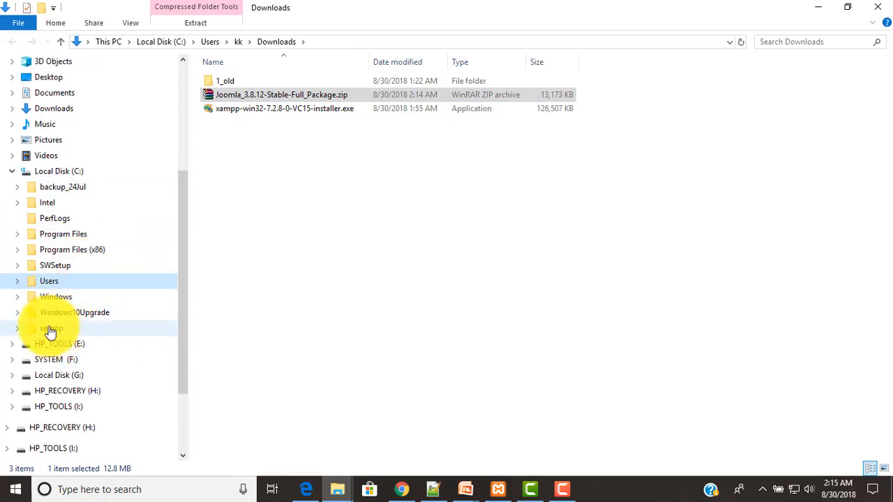
click(52, 329)
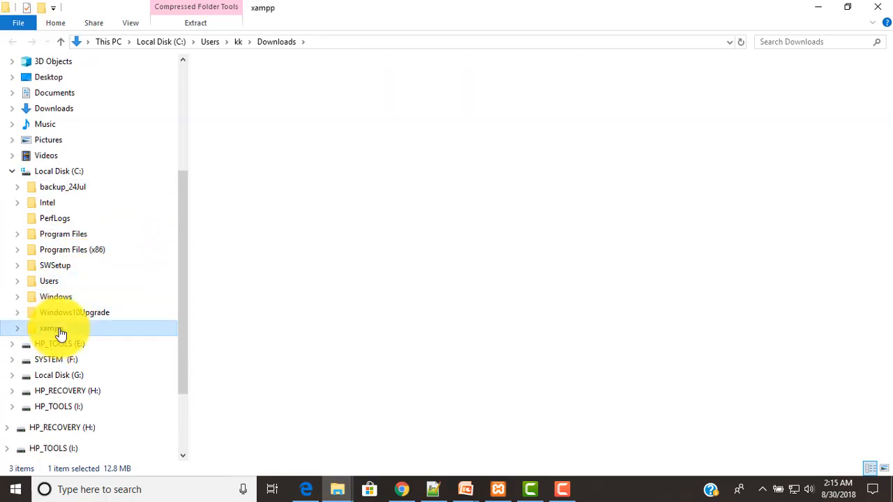
click(16, 329)
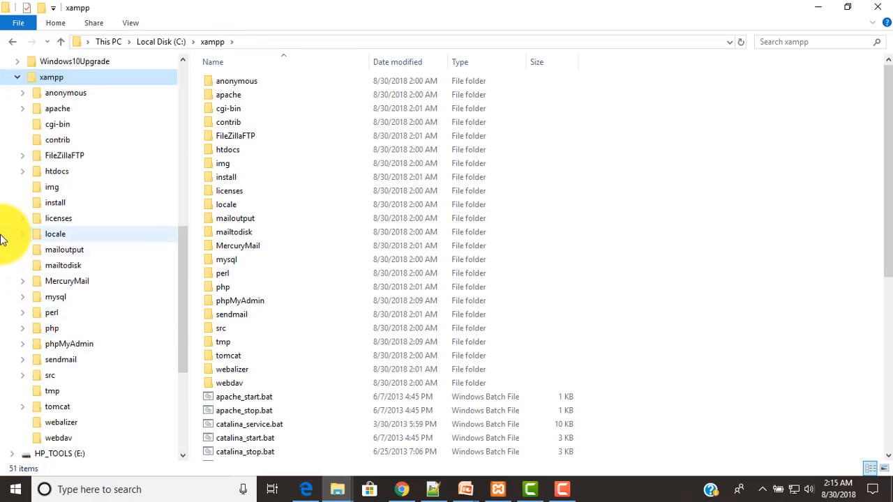
click(22, 172)
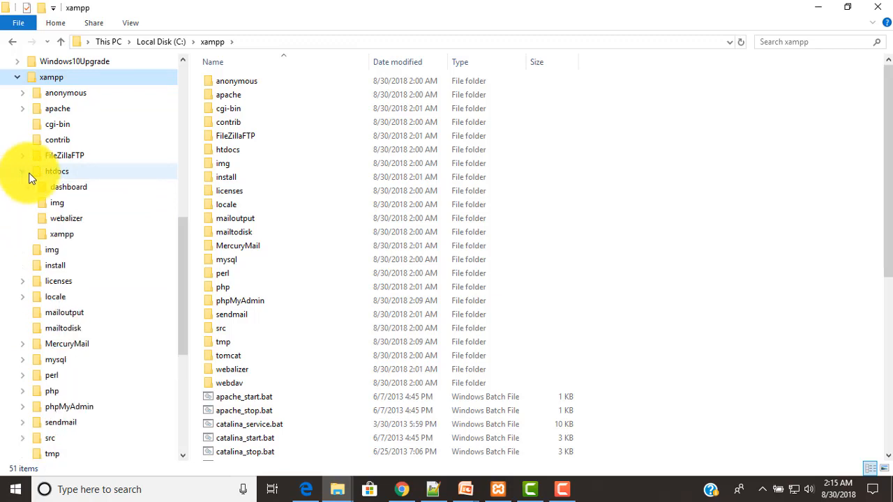
click(57, 172)
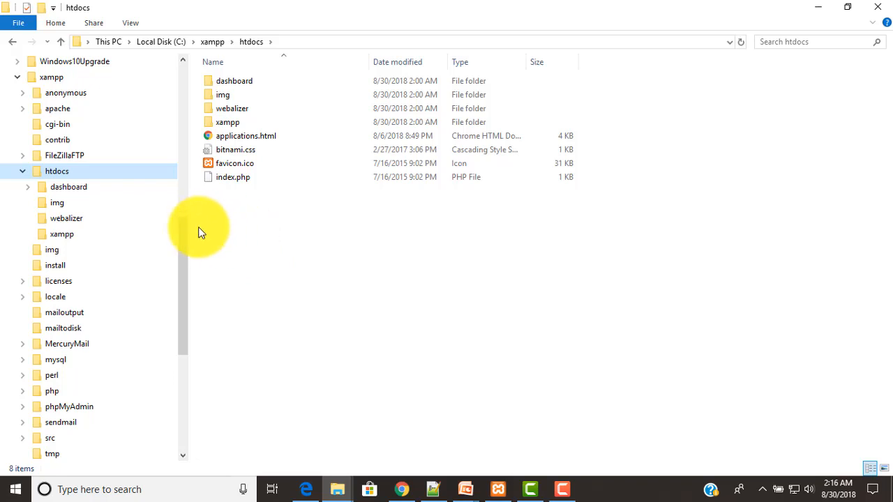
Create a new folder named trustart.com inside htdocs and open it
right_click(247, 216)
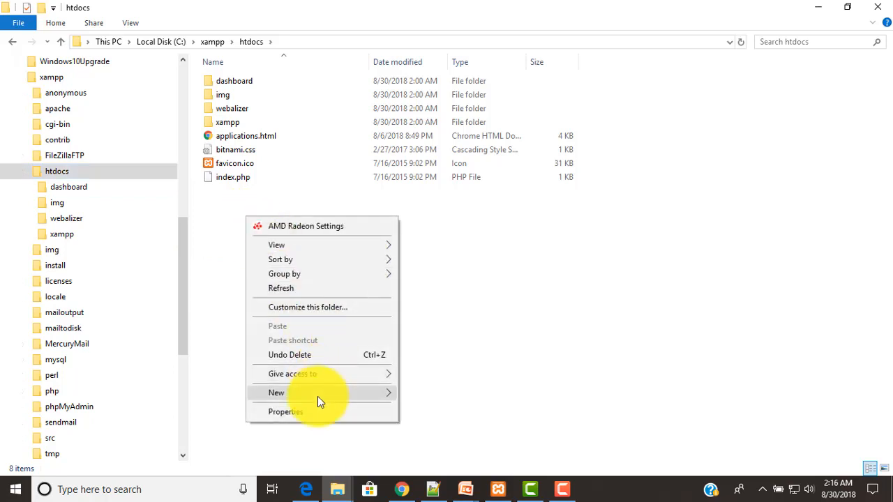
mouse_move(317, 396)
click(434, 231)
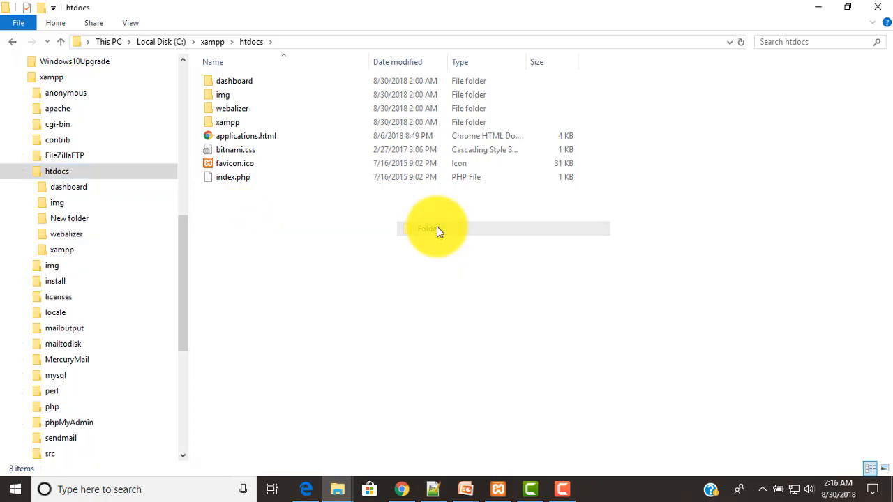
text(trustart)
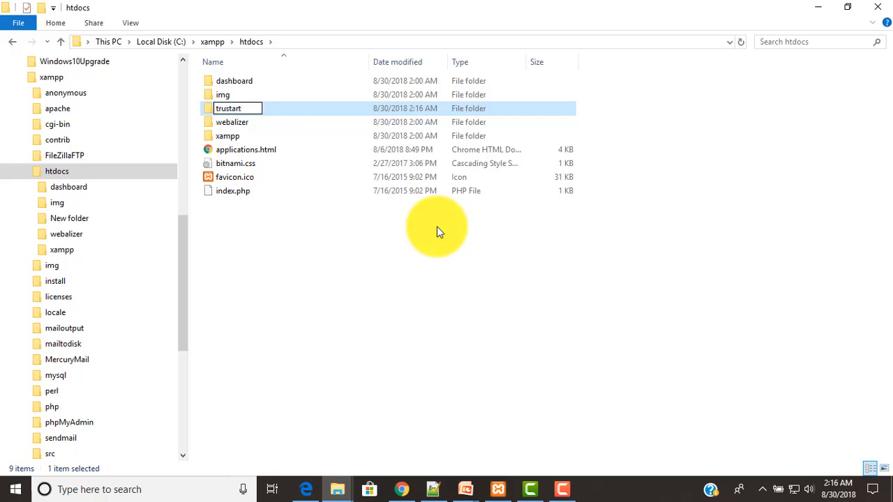
text(.com)
key(Return)
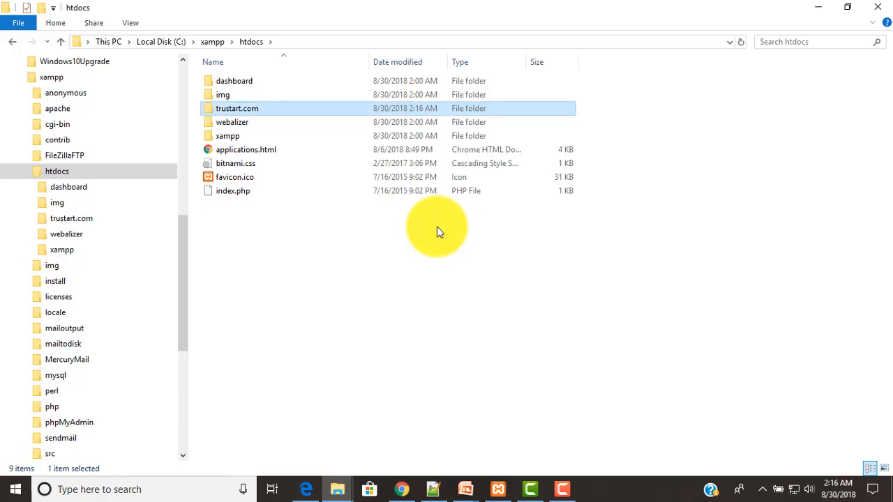
key(Return)
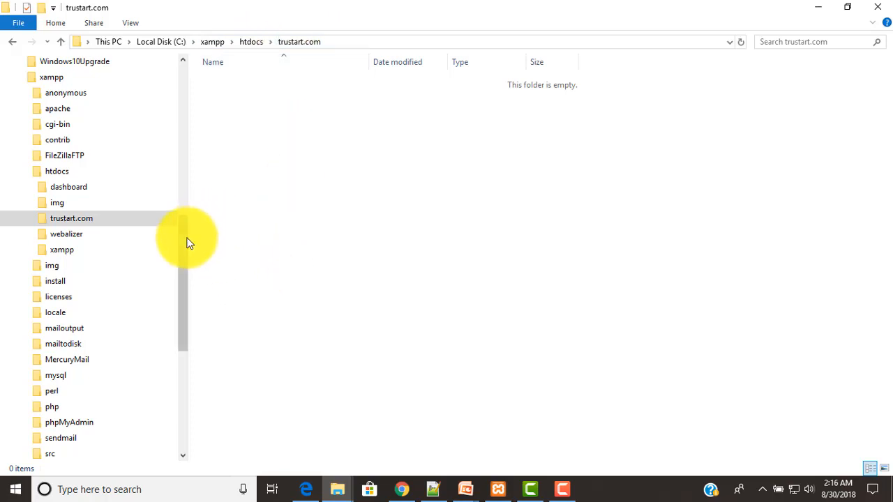
Open the Joomla zip from the Downloads folder in WinRAR
drag(187, 242, 180, 87)
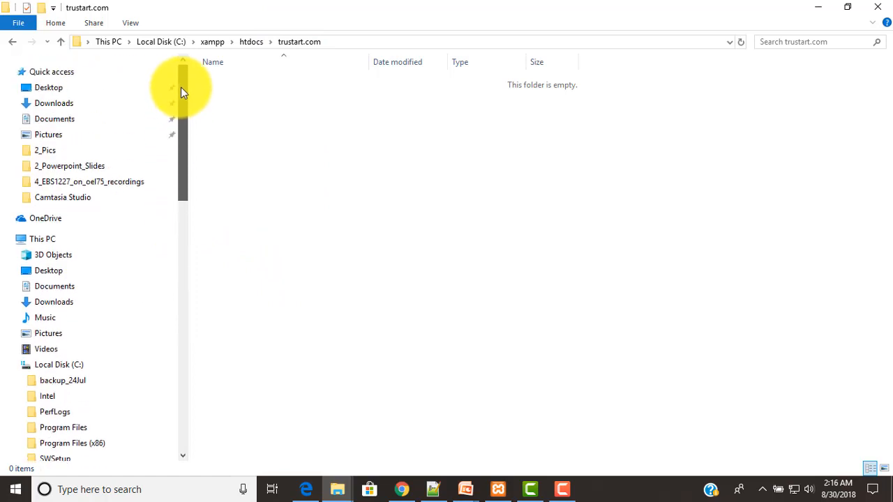
click(60, 104)
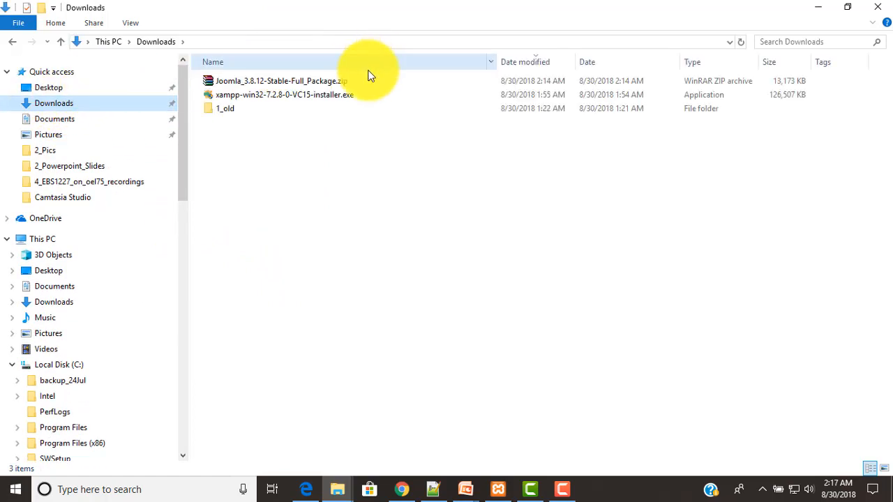
double_click(264, 84)
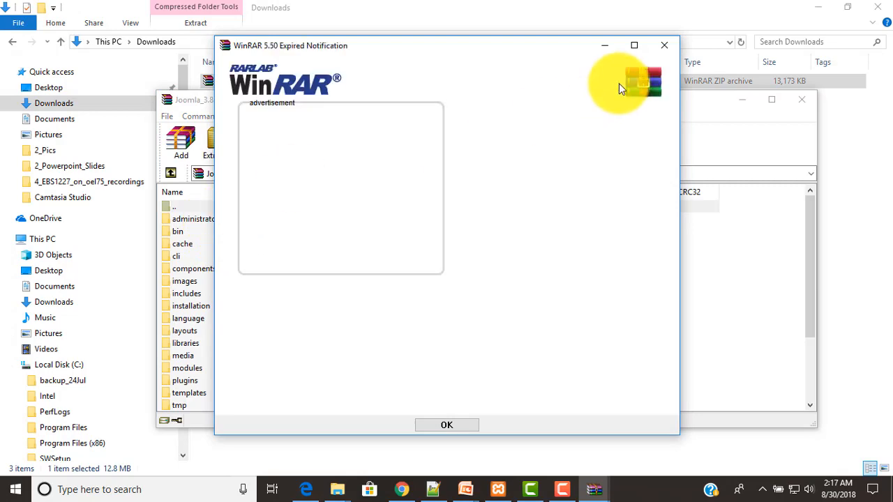
Dismiss the WinRAR expiry notice and select all 16 folders and 6 files in the archive
click(664, 47)
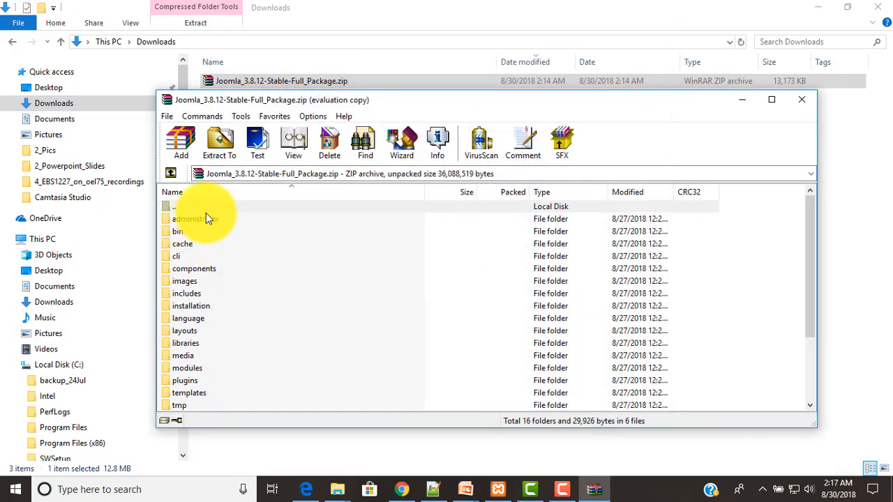
click(207, 220)
scroll(207, 244, down, 3)
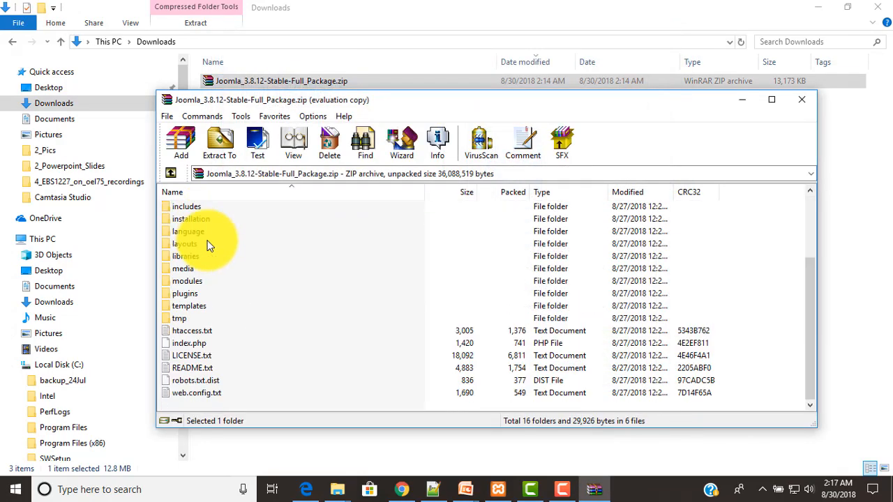
shift+click(205, 388)
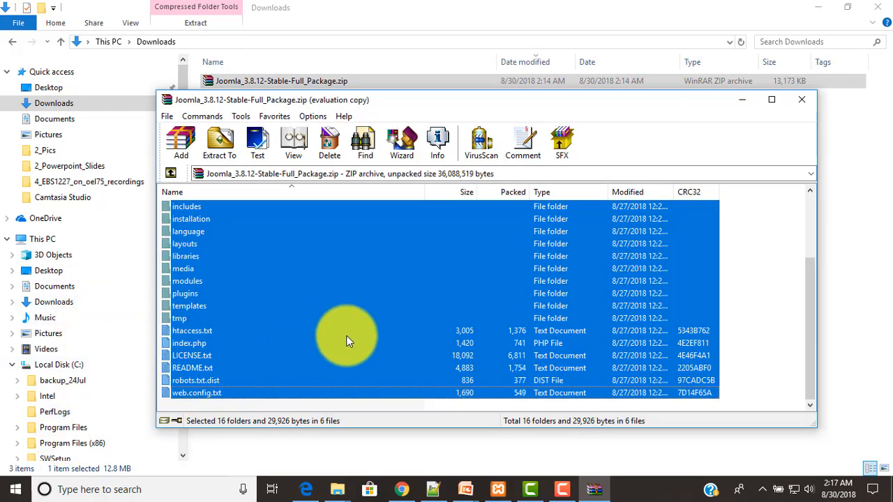
scroll(352, 349, up, 3)
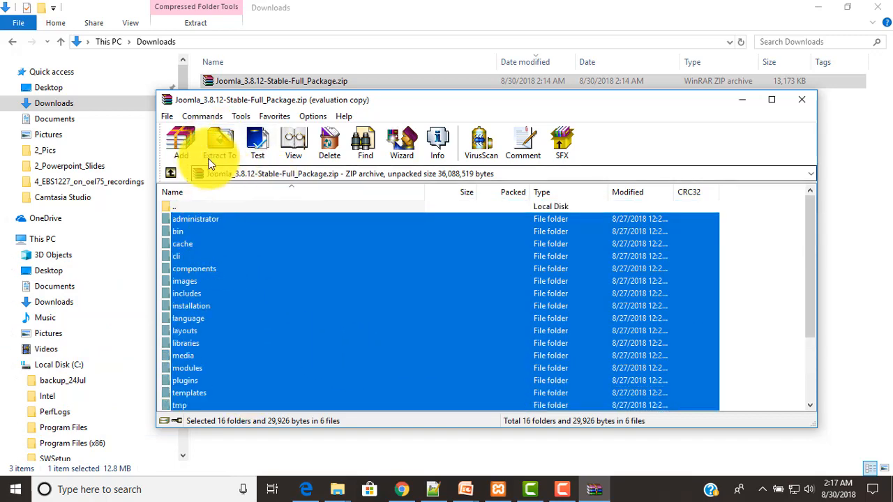
Extract the selected Joomla files to C:\xampp\htdocs\trustart.com
click(217, 142)
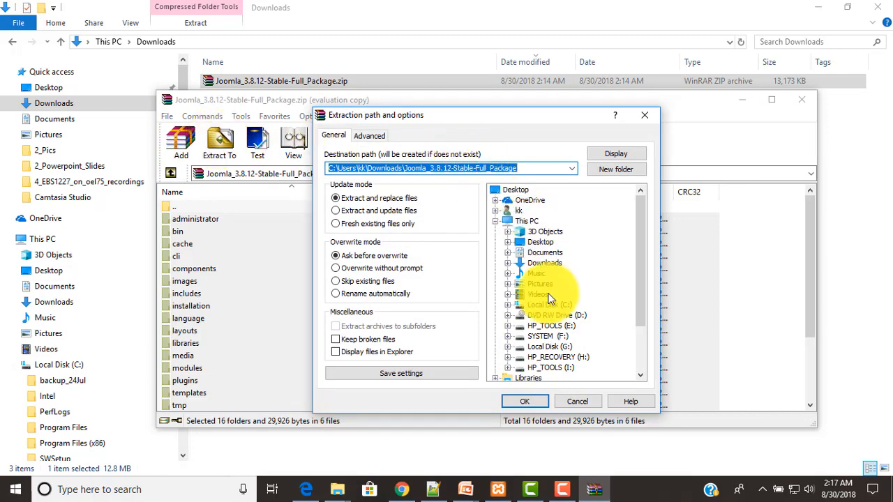
click(508, 304)
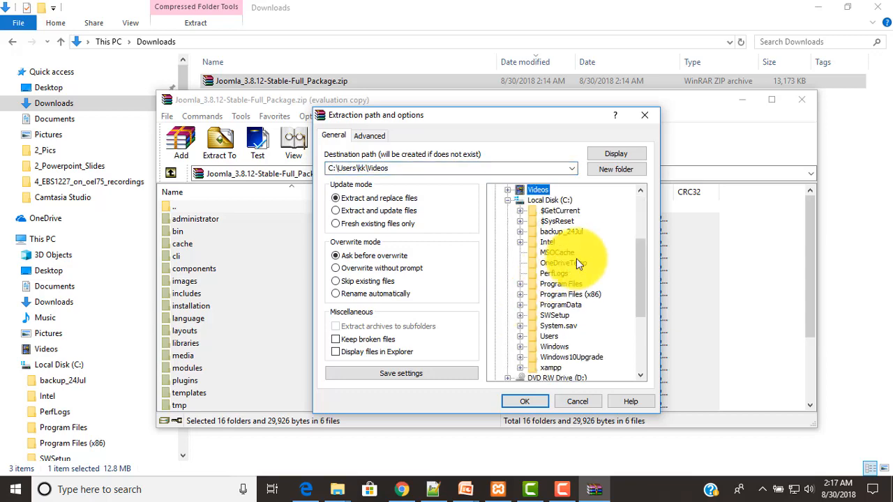
scroll(586, 261, down, 3)
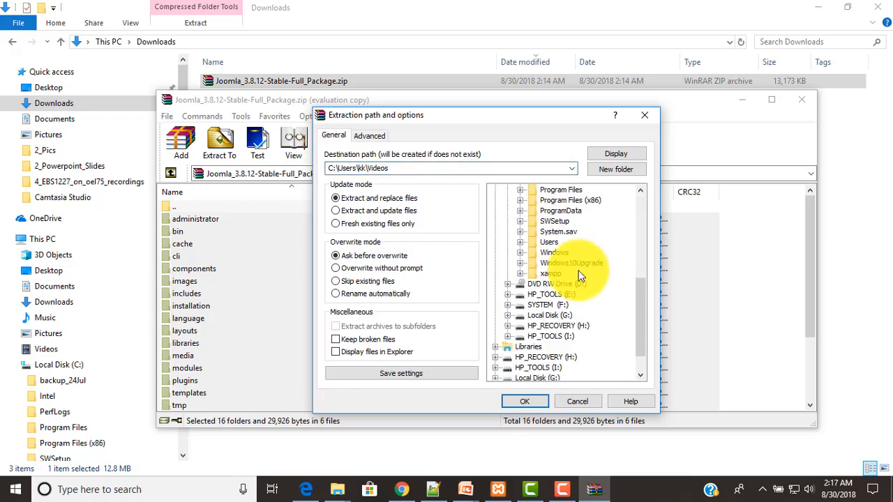
click(520, 272)
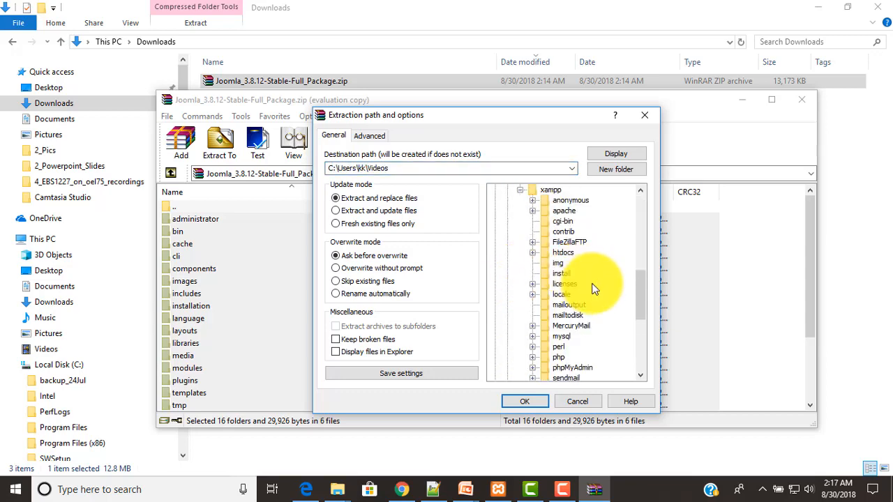
click(532, 253)
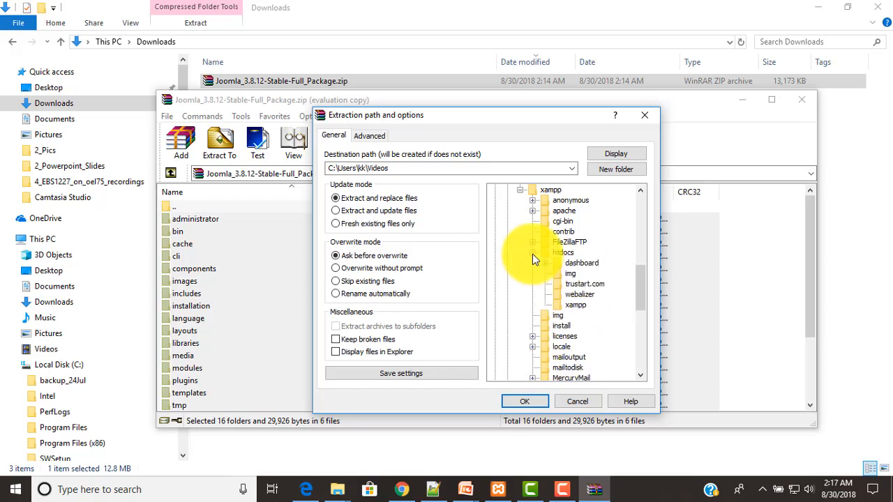
click(580, 284)
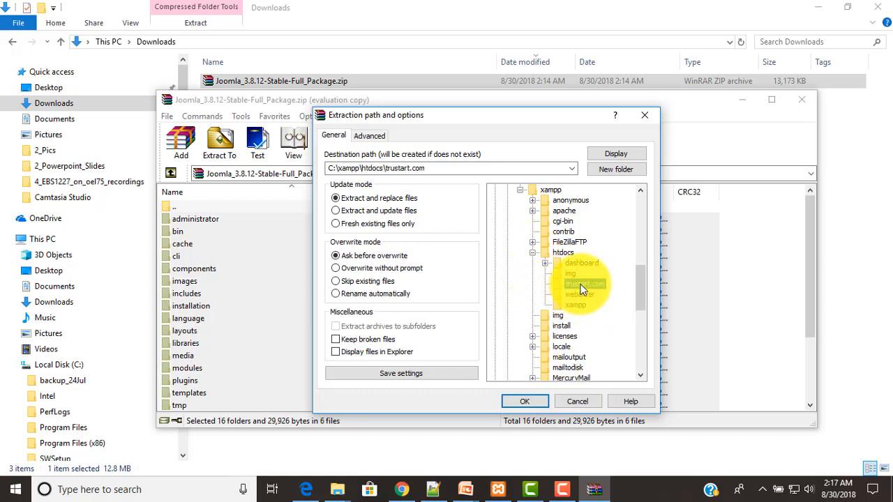
click(528, 402)
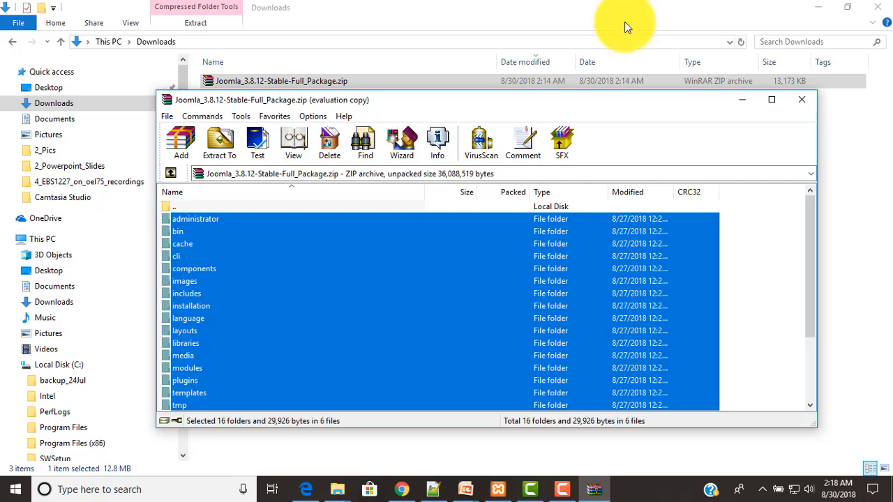
Close WinRAR and view the 22 extracted Joomla items in the trustart.com folder
click(803, 102)
scroll(78, 262, down, 6)
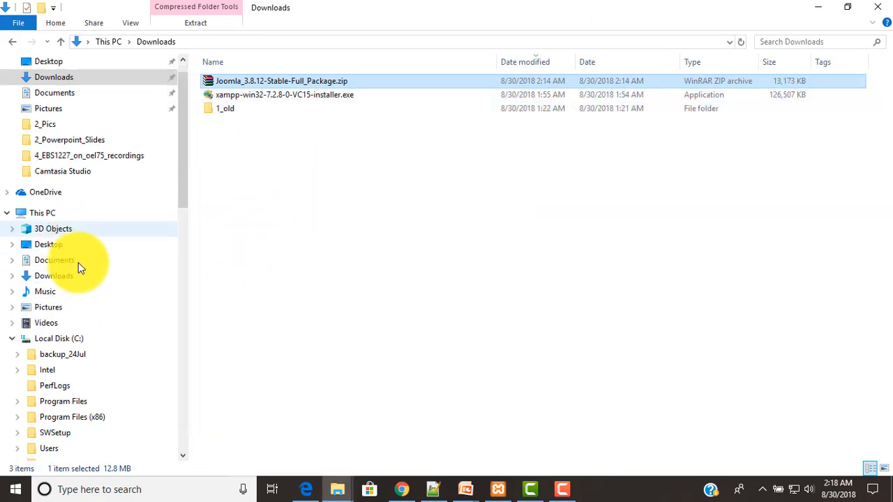
scroll(78, 262, down, 2)
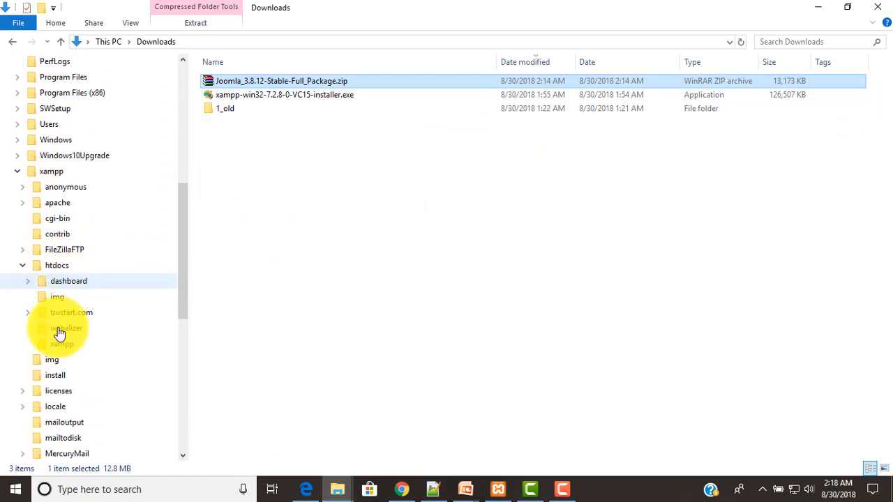
click(66, 314)
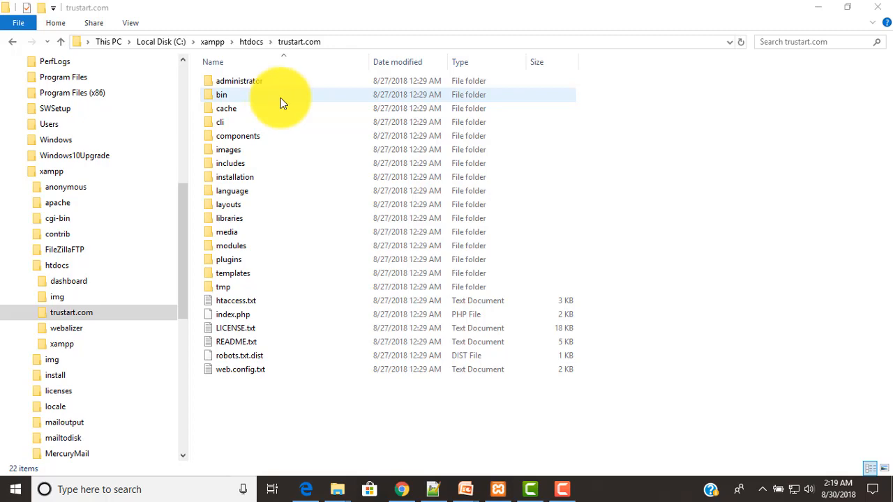
Start a localhost address in a new Chrome tab after checking the tru database in phpMyAdmin
click(408, 493)
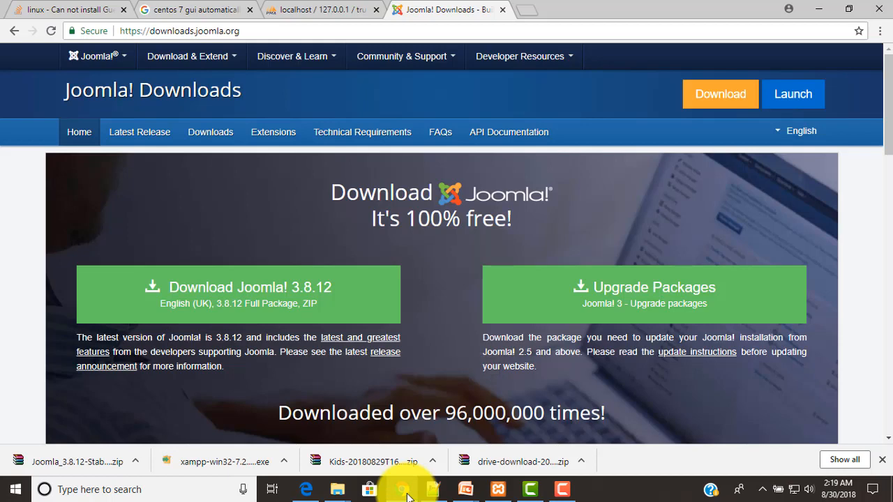
click(532, 9)
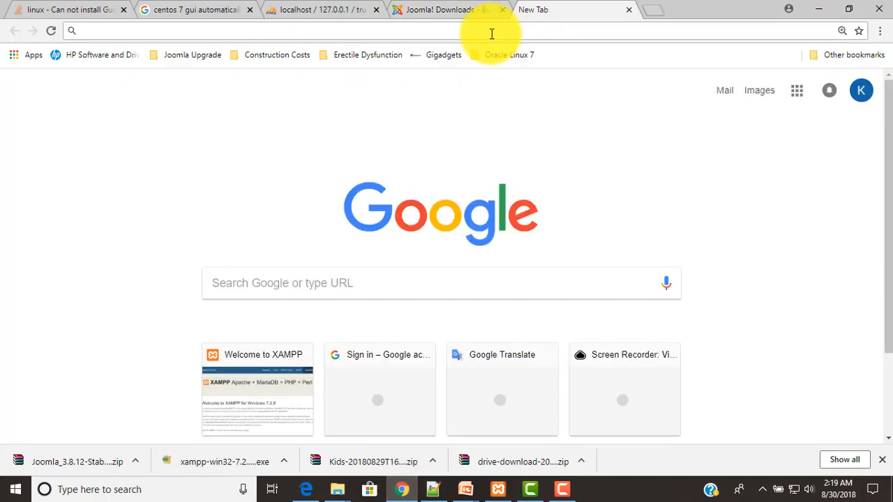
click(492, 30)
text(local)
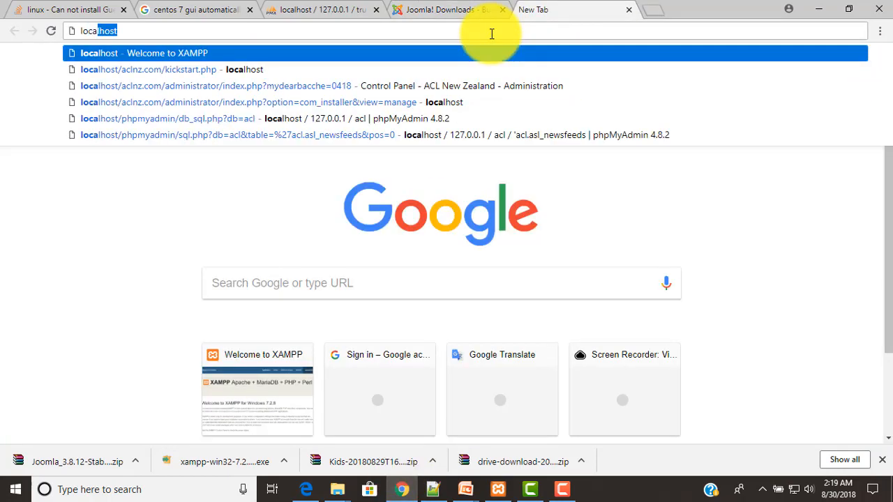
text(host)
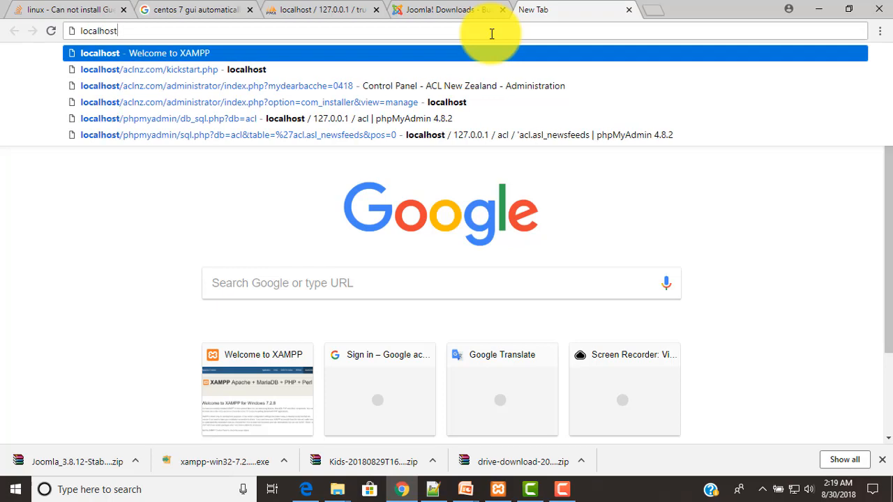
click(317, 9)
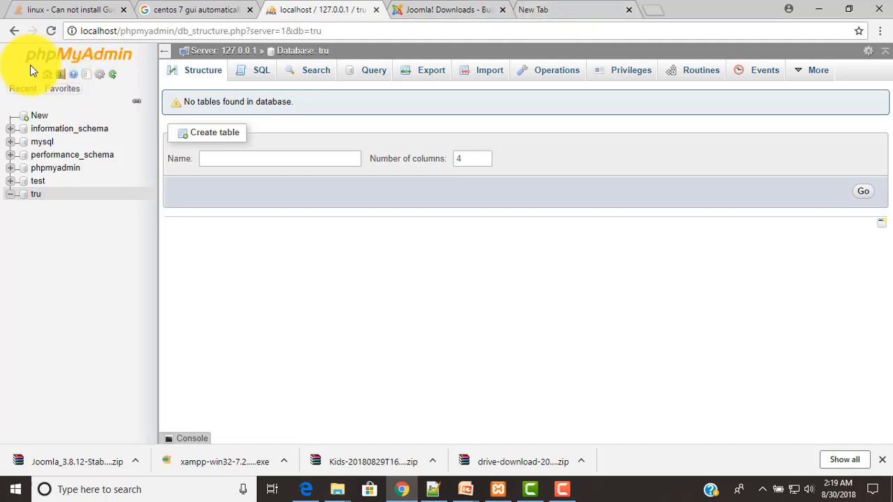
click(557, 7)
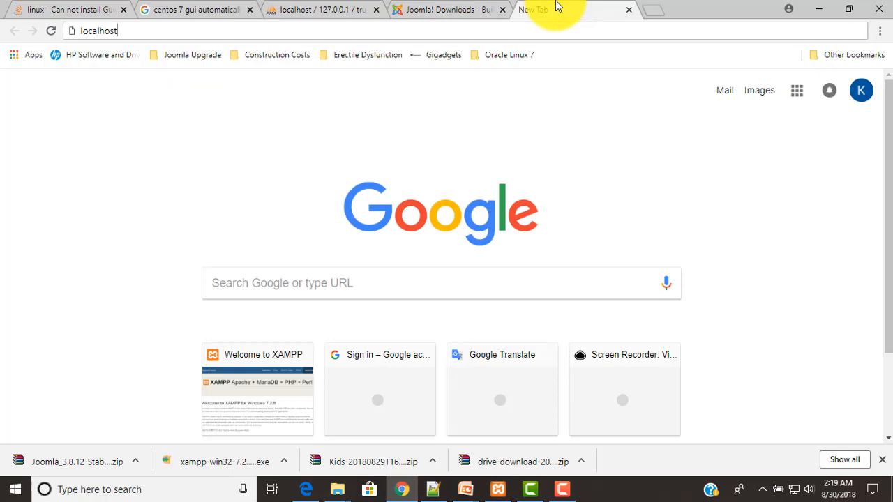
Complete the address localhost/trustart.com and load it
text(/)
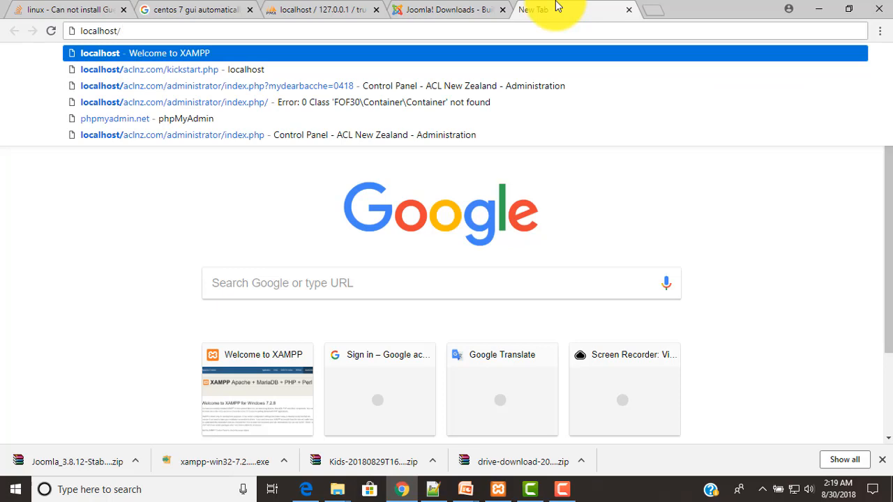
click(337, 489)
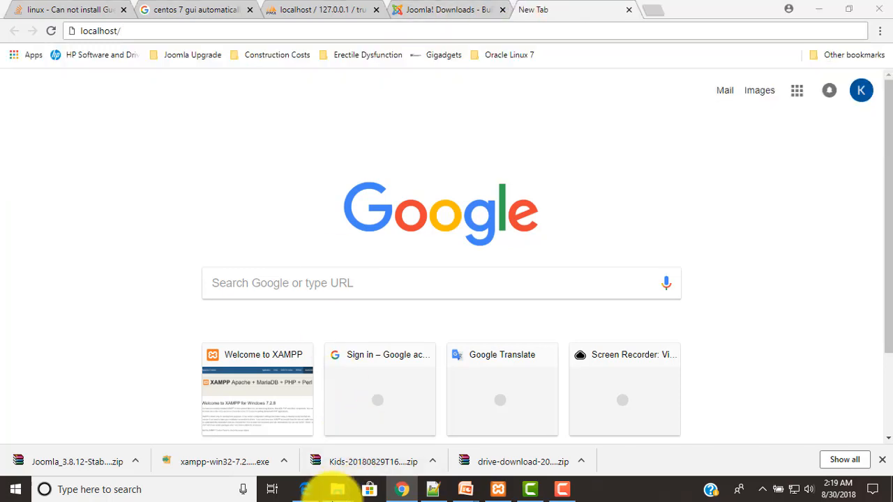
click(394, 444)
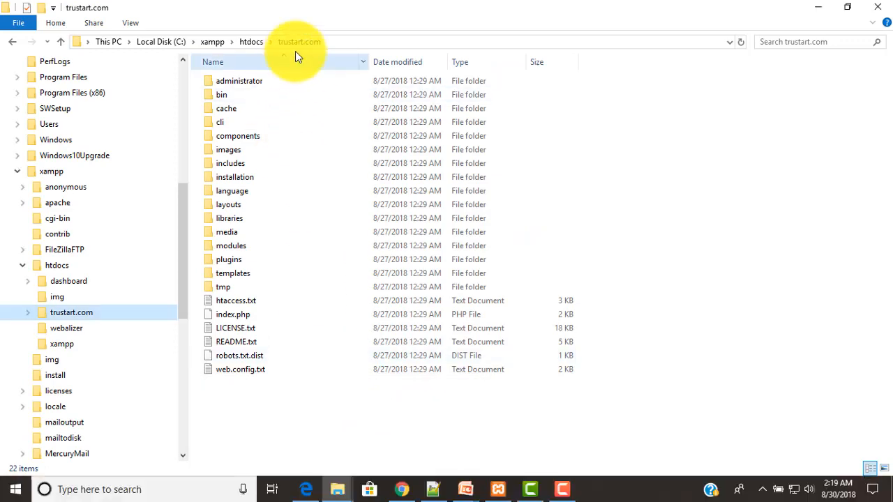
click(401, 489)
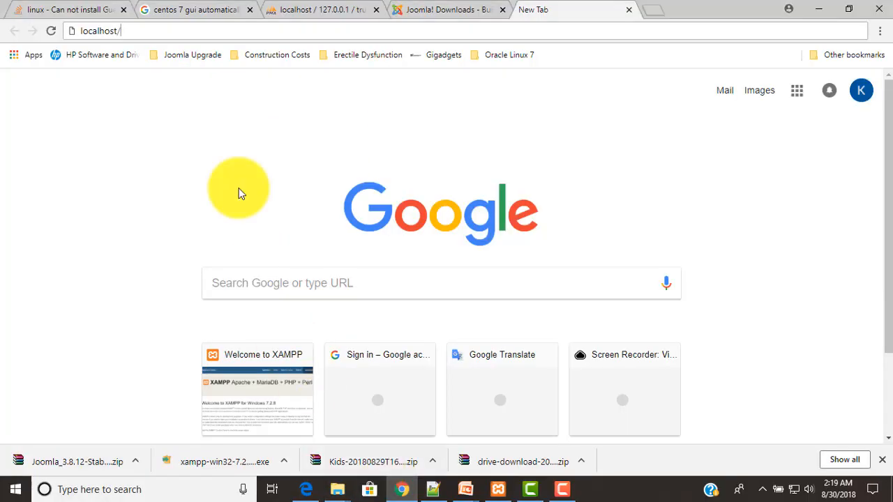
text(trust)
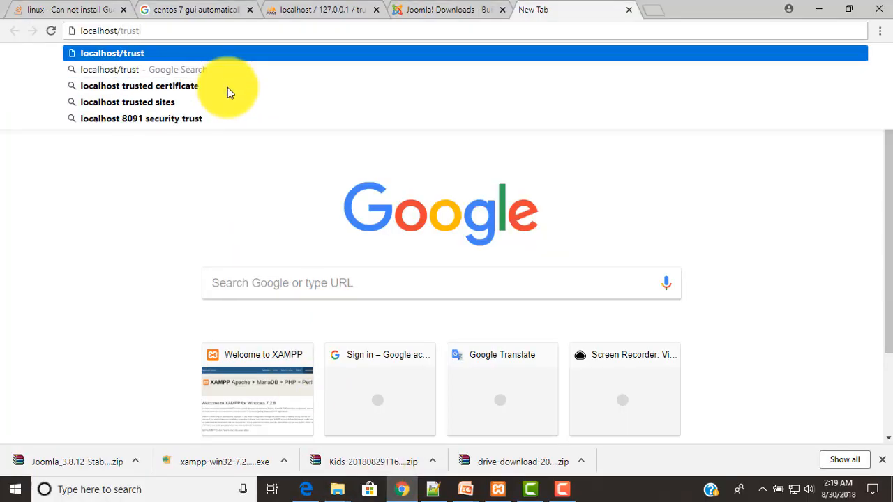
text(art.com)
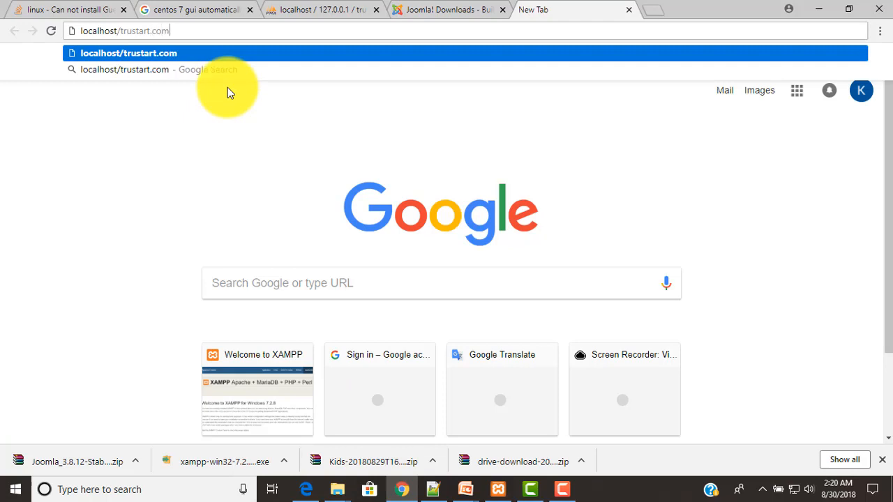
key(Return)
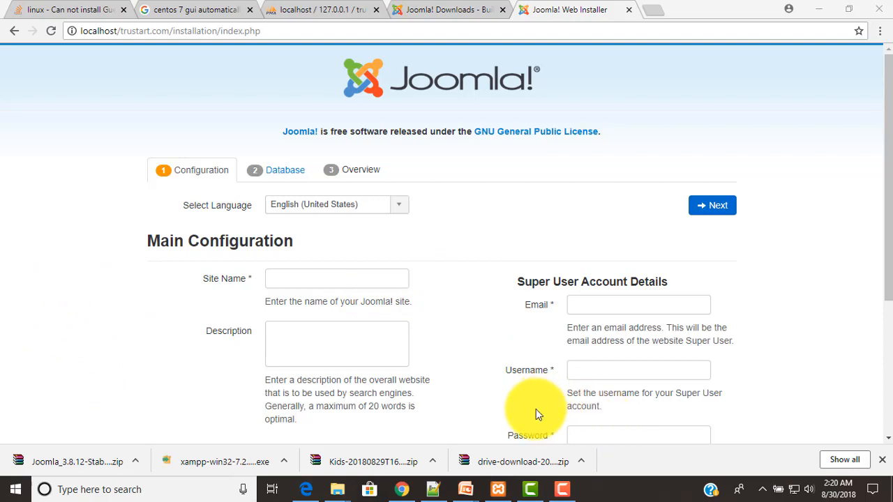
Wait for the Joomla installer's Main Configuration page at localhost/trustart.com/installation to load
mouse_move(434, 495)
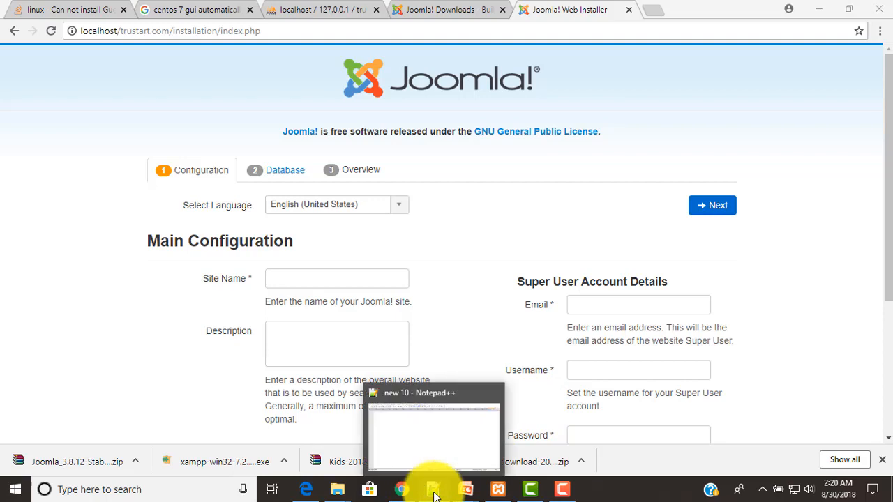
Zoom in the Notepad++ text and note 'Database = tru'
click(434, 492)
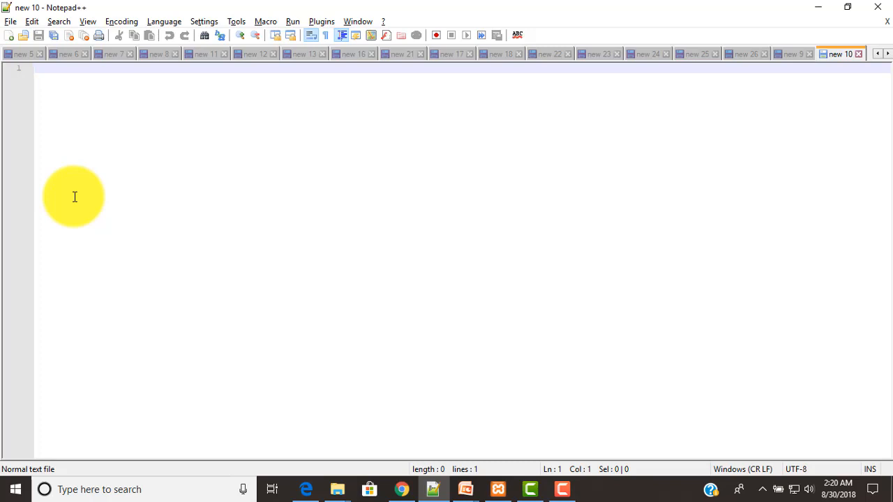
click(90, 23)
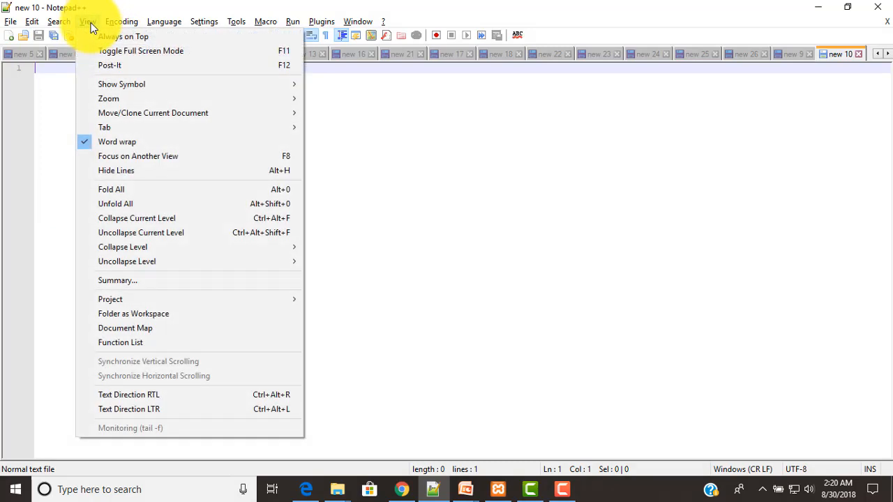
mouse_move(125, 100)
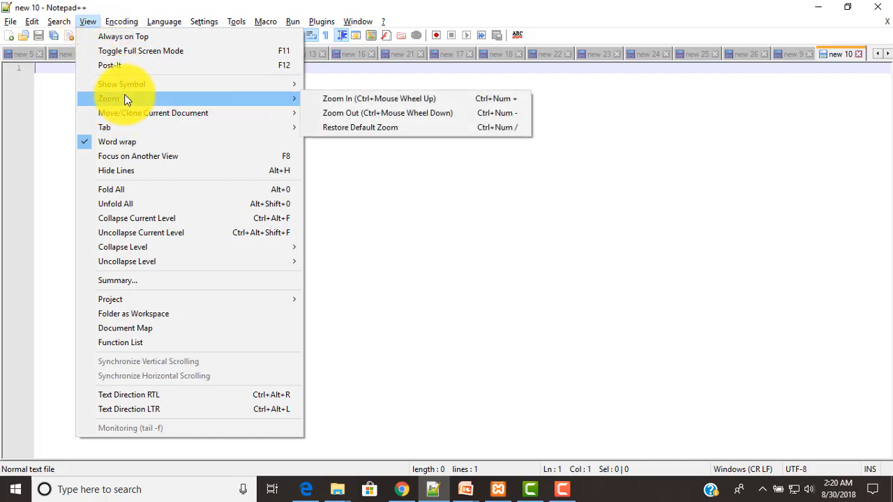
click(348, 103)
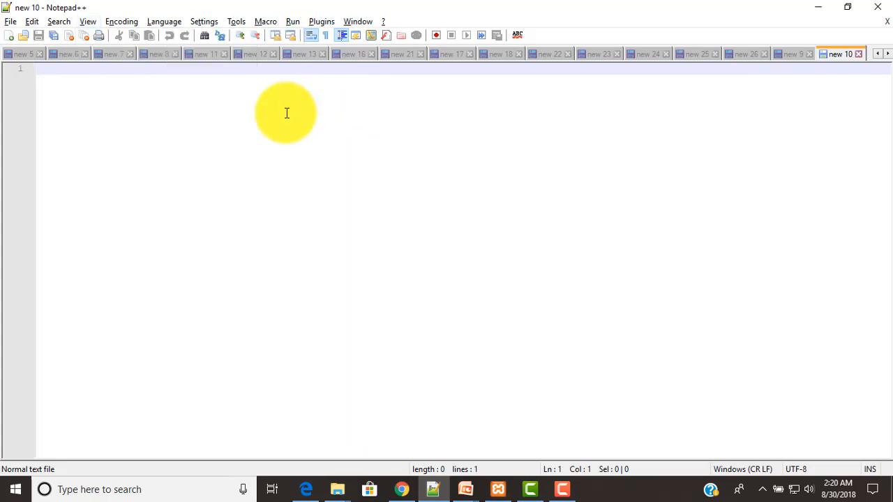
text(Database )
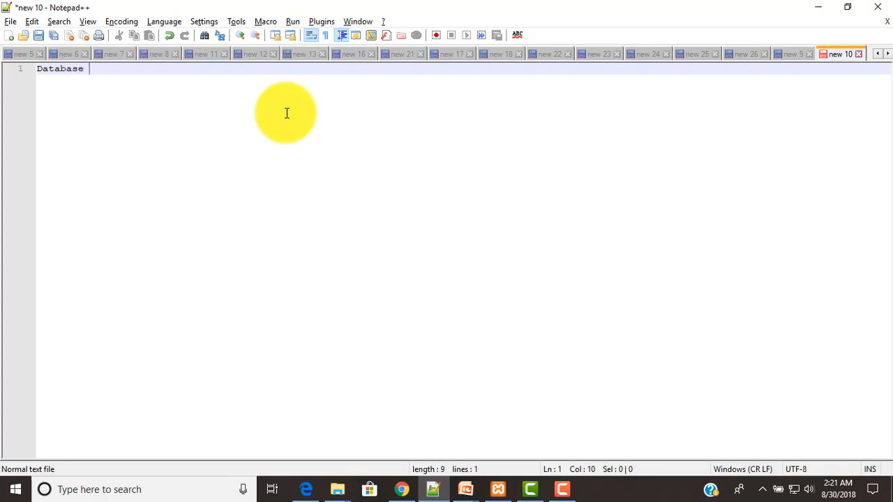
text(= tru)
click(89, 21)
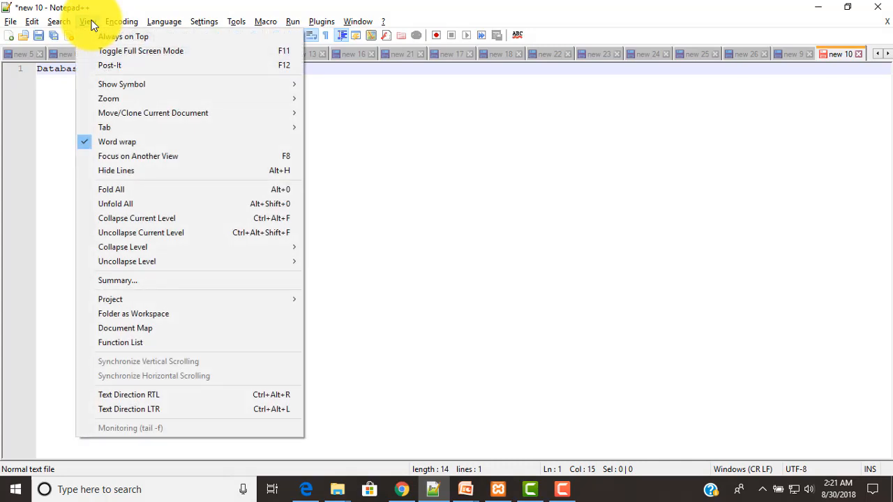
mouse_move(282, 98)
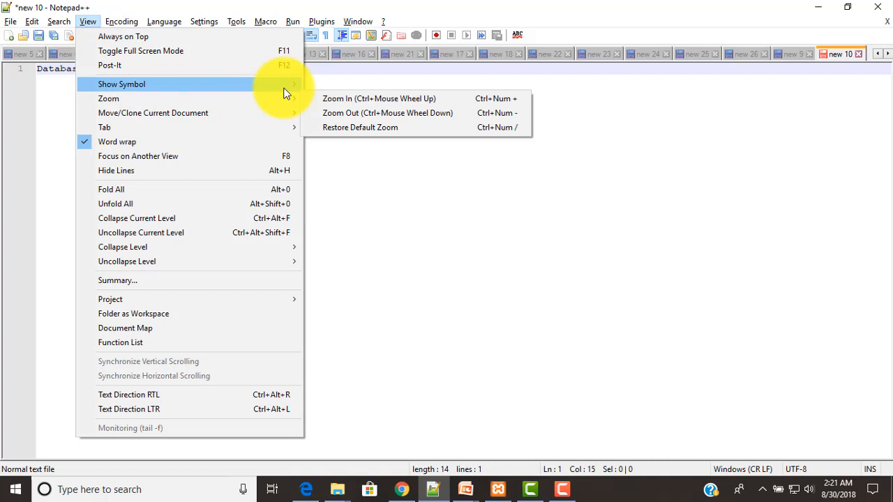
click(329, 98)
click(88, 22)
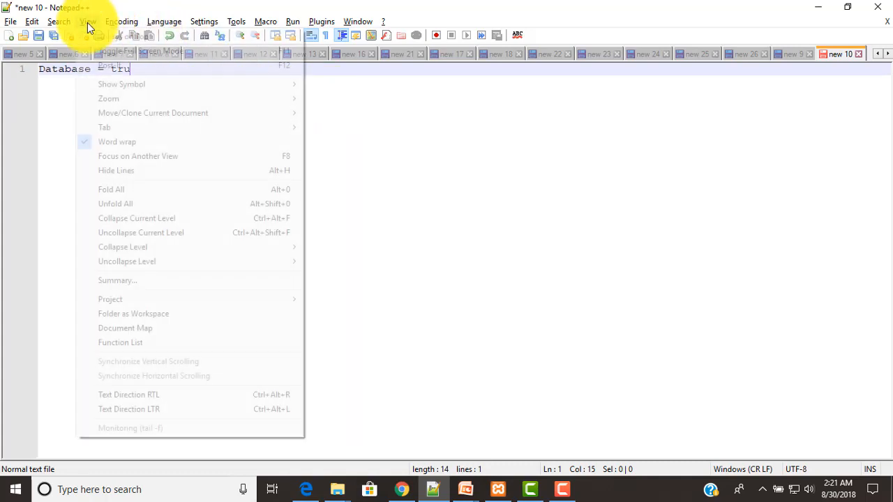
mouse_move(112, 98)
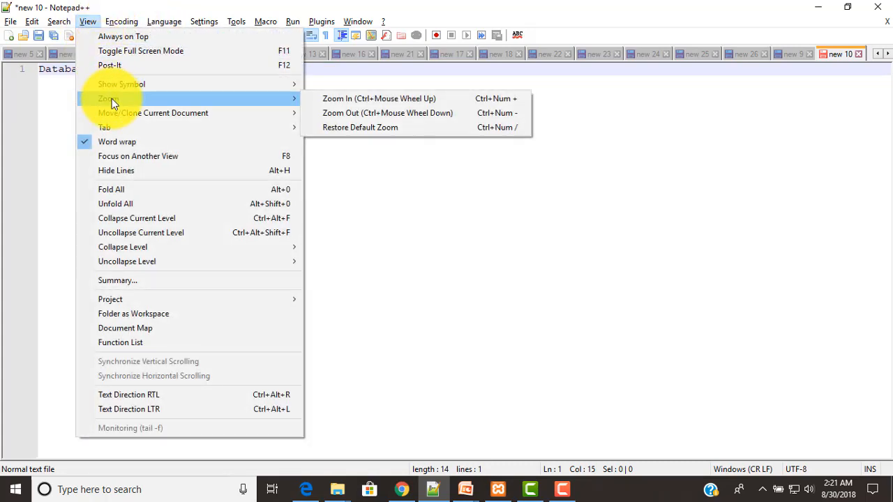
click(327, 103)
scroll(306, 130, up, 3)
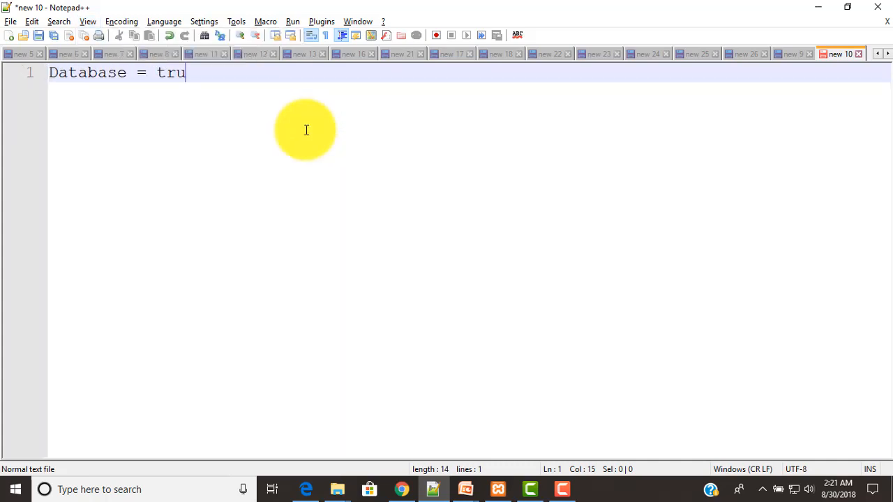
scroll(306, 129, up, 2)
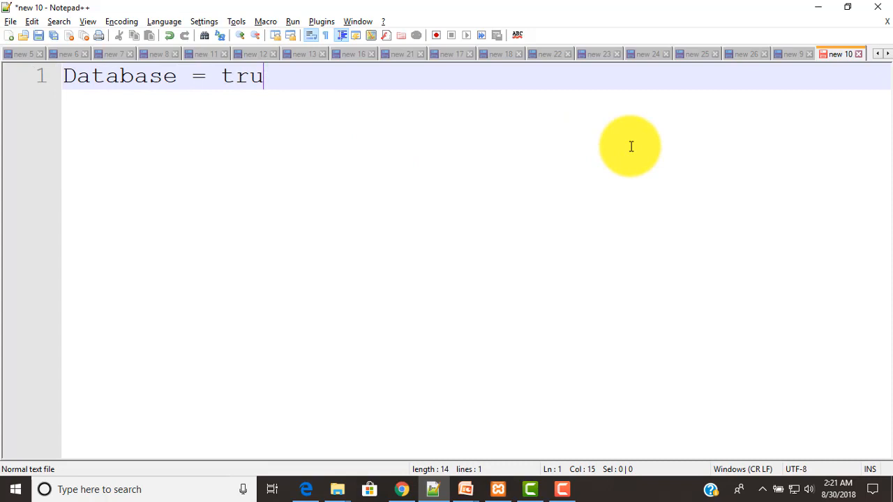
Add the line 'Local Website Name = trustart.com' below the database entry
key(Return)
key(Return)
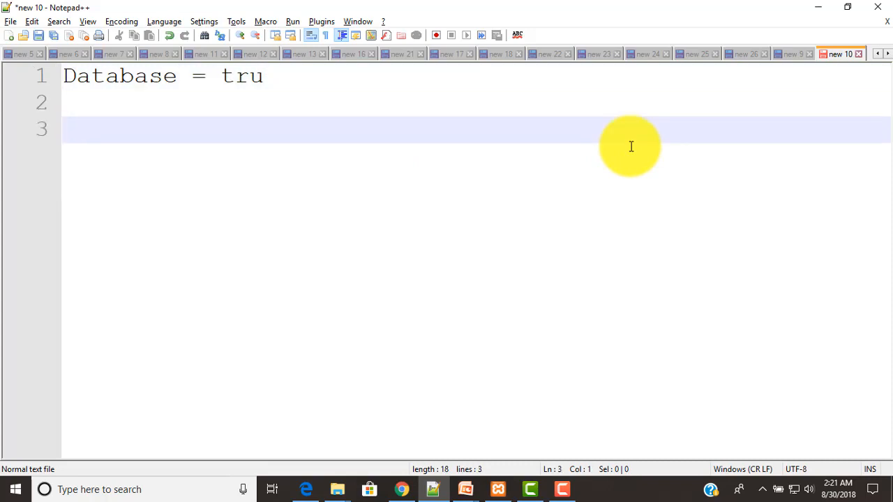
text(Website)
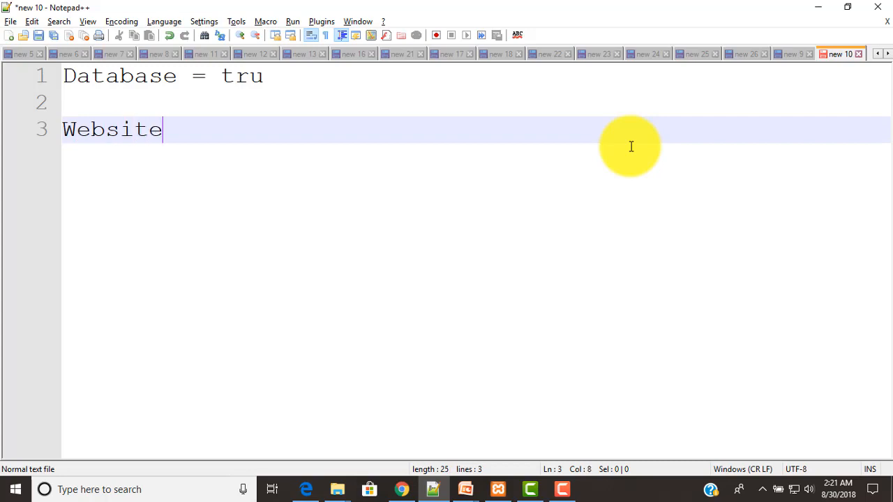
key(Home)
text(Local)
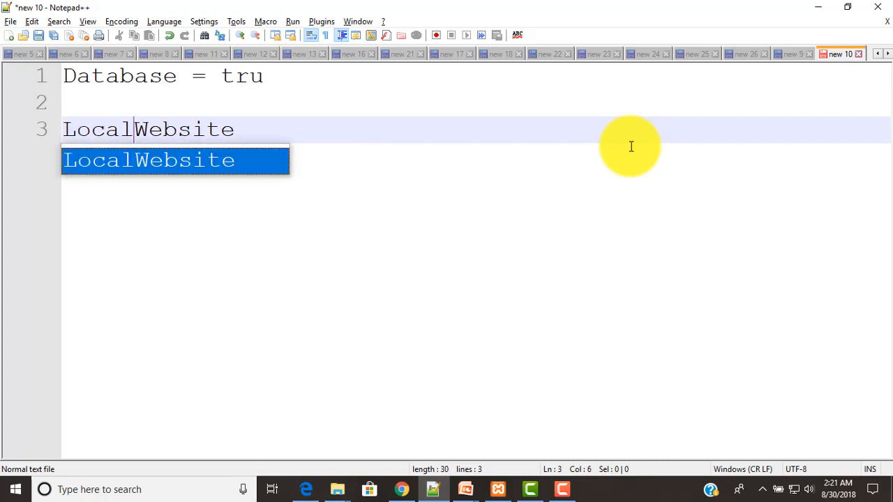
key(End)
text(NB)
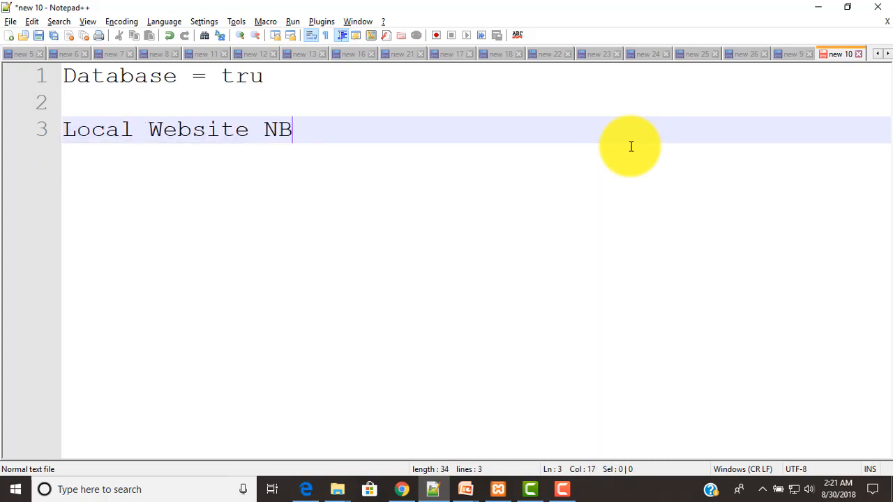
key(BackSpace)
text(ame = )
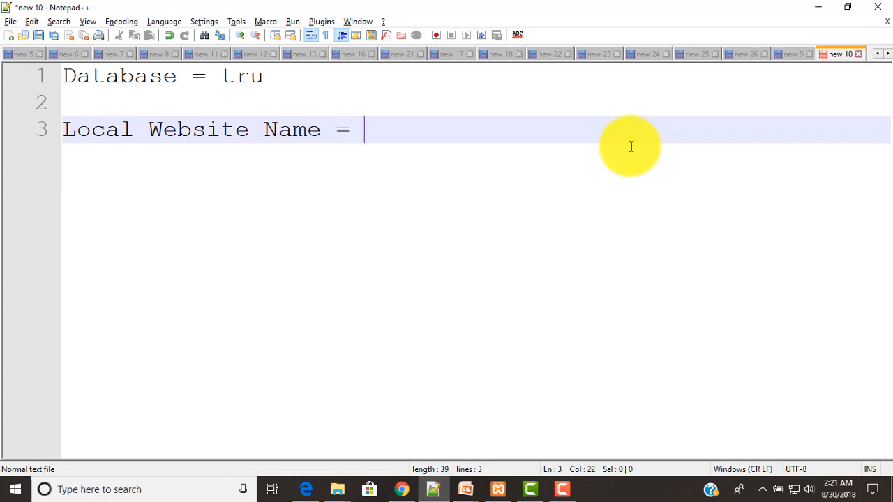
text(trustart.com)
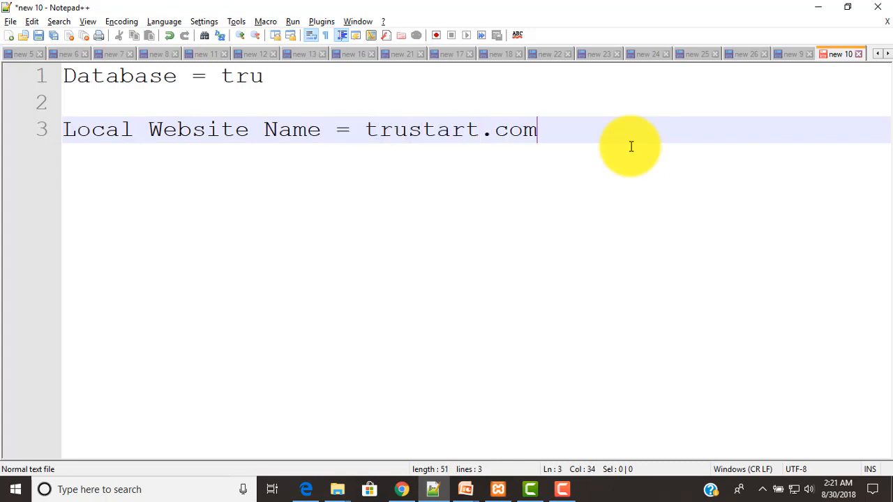
key(Return)
key(Return)
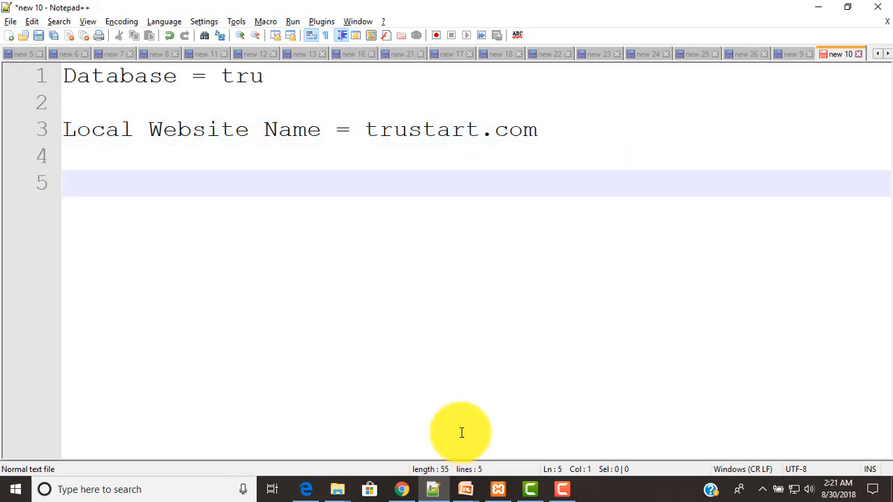
click(403, 488)
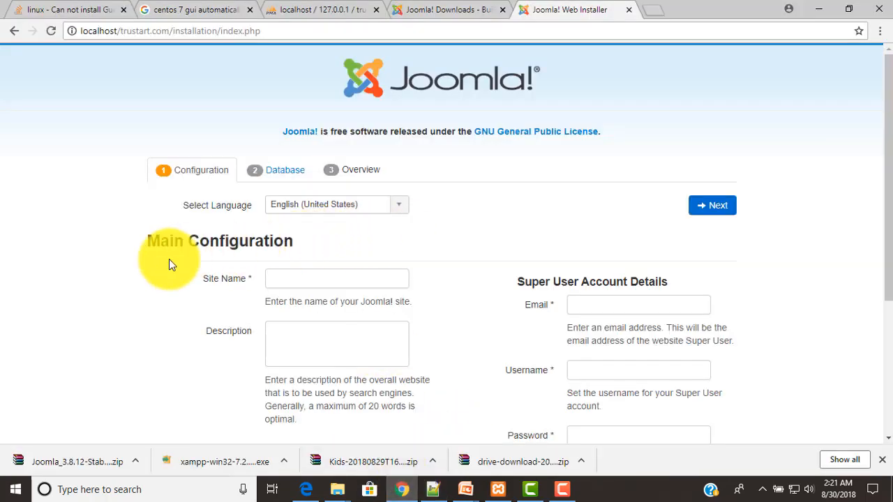
Enter trustart.com as the Site Name and type the Super User's e-mail address
click(295, 274)
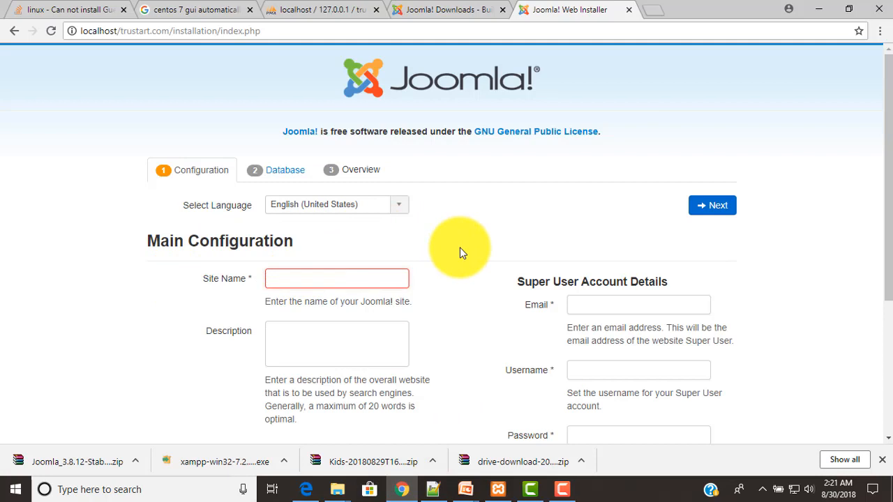
text(tru)
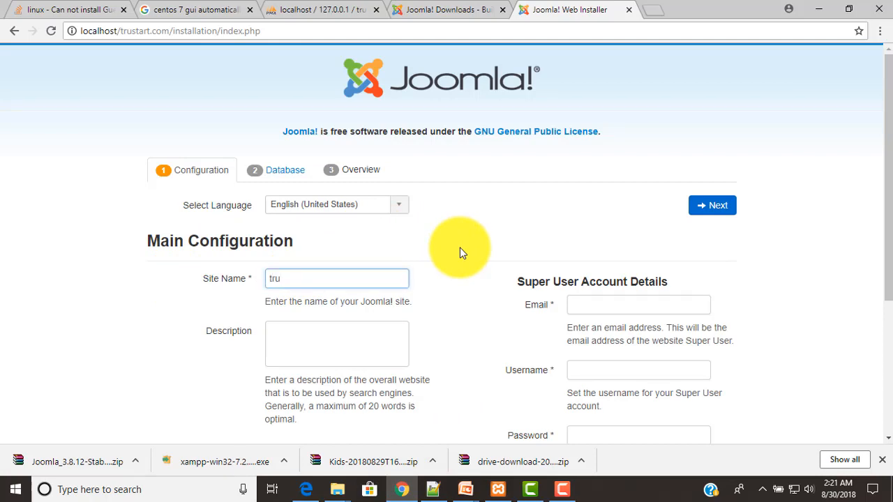
text(start.com)
click(361, 339)
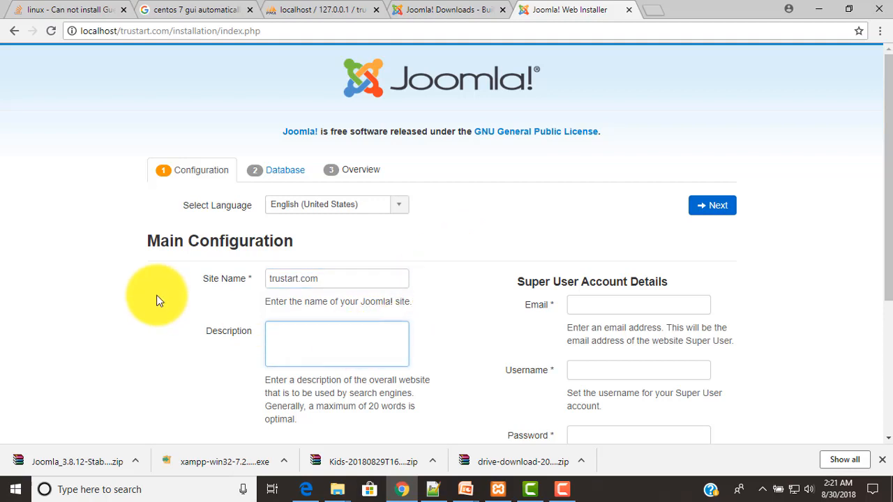
scroll(157, 300, down, 1)
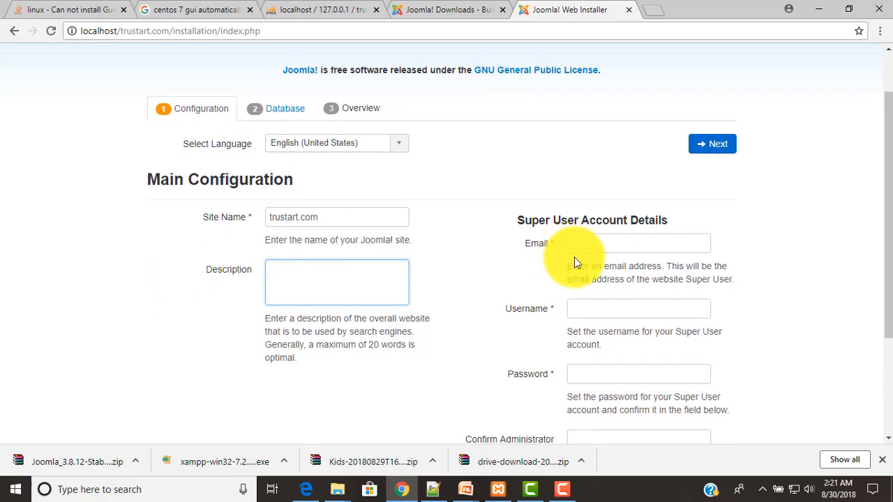
click(623, 242)
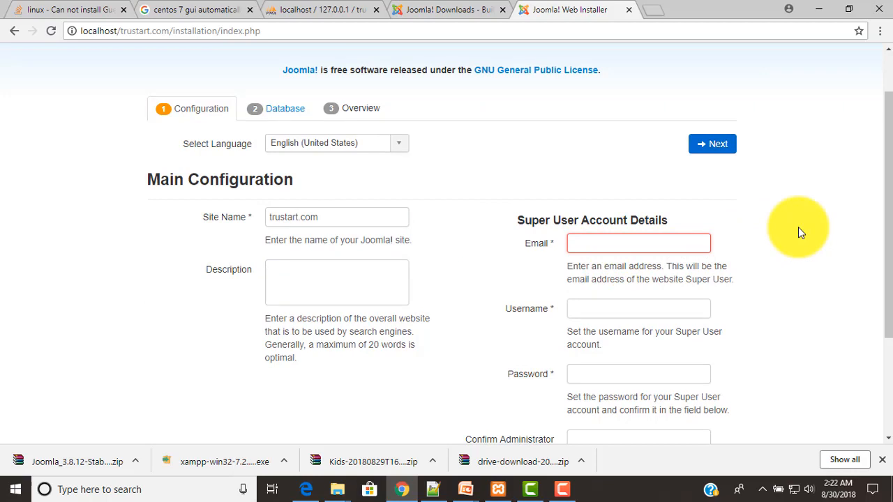
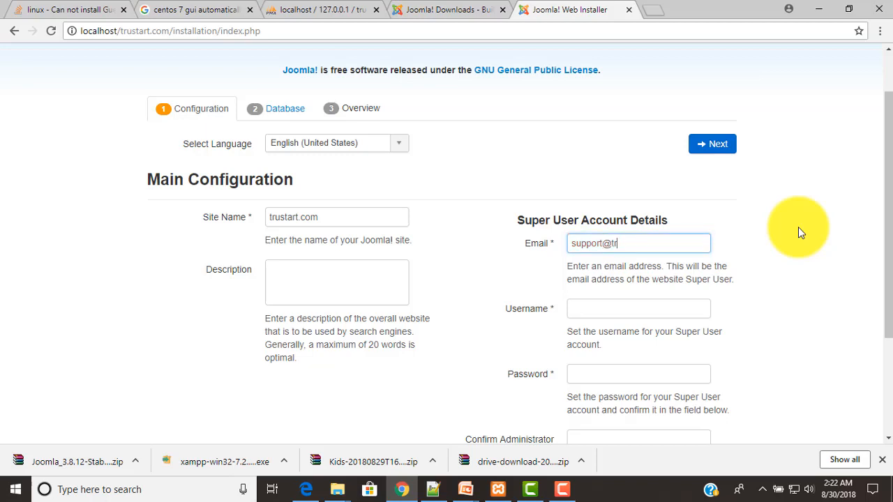
Enter truadmin as the Super User username
click(624, 307)
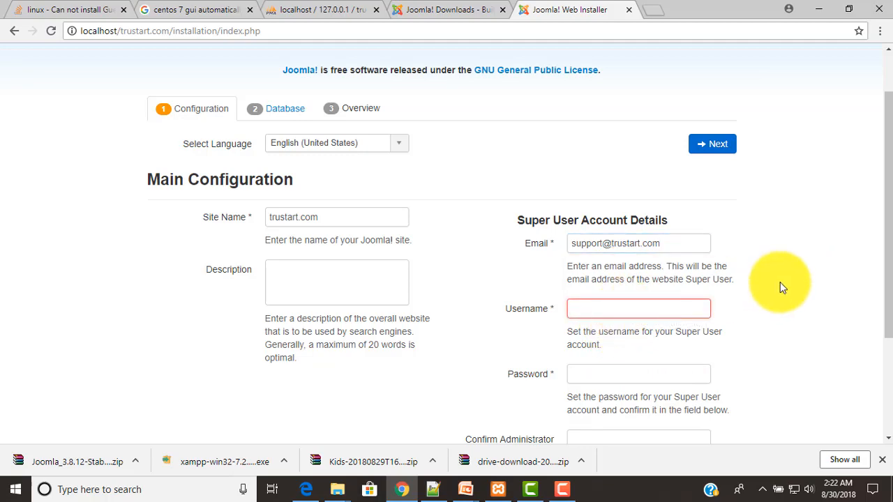
scroll(779, 282, down, 1)
scroll(779, 281, down, 1)
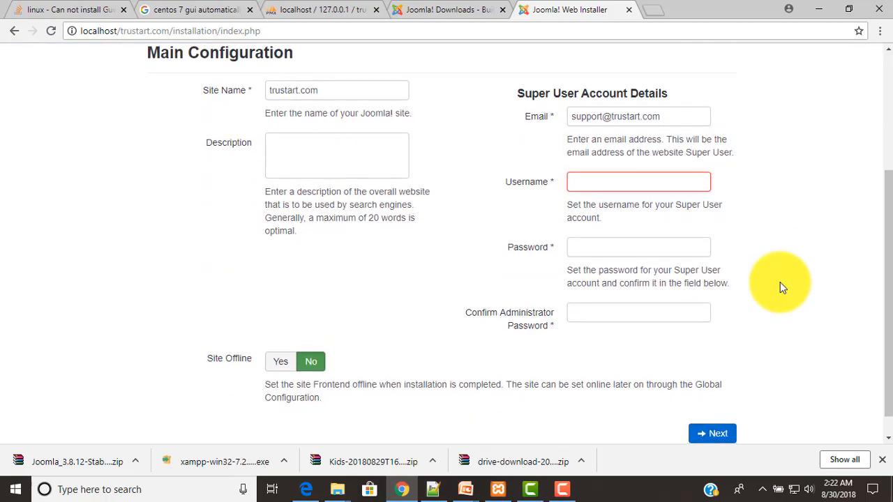
text(truadmin)
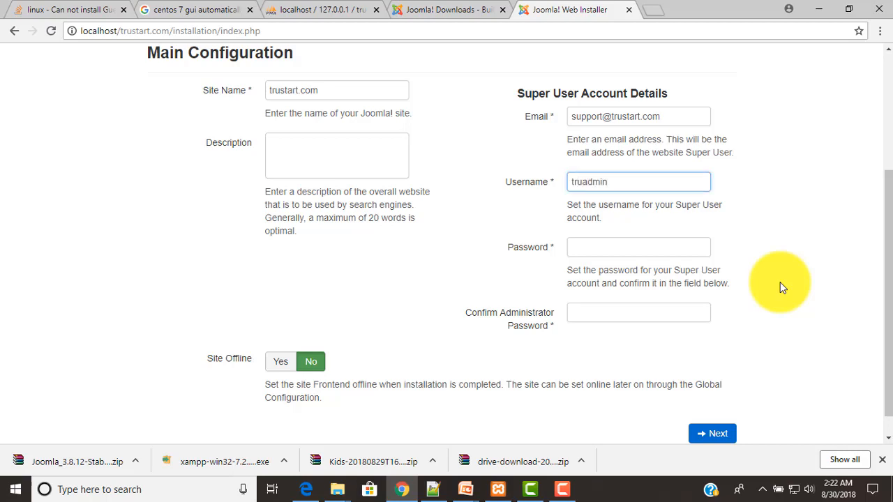
Enter the Super User password and confirm it in the second password field
click(668, 253)
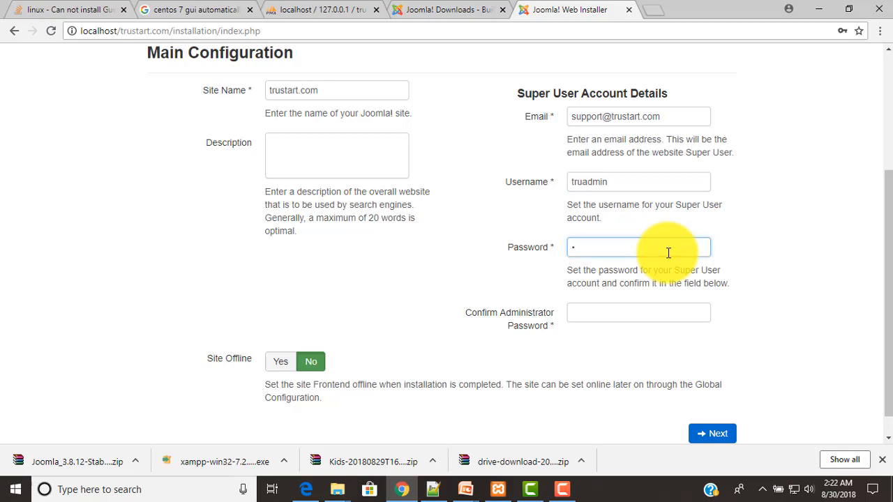
text(•••••••)
click(624, 312)
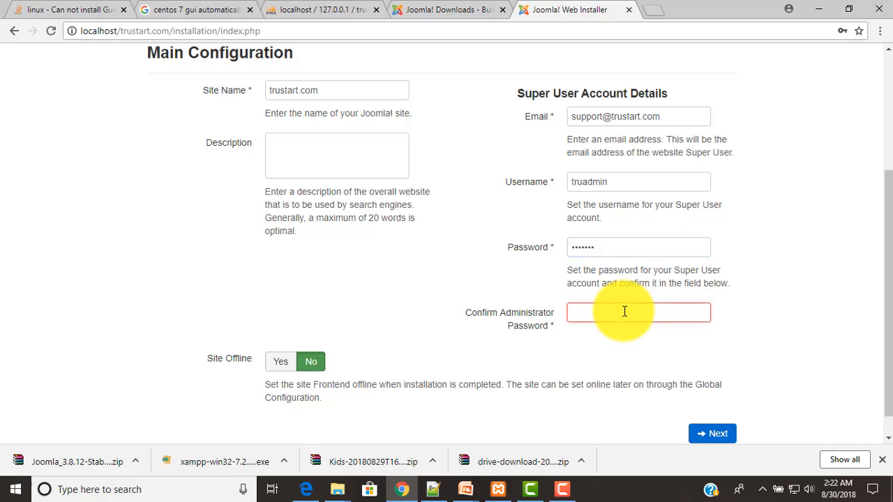
text(•••••••)
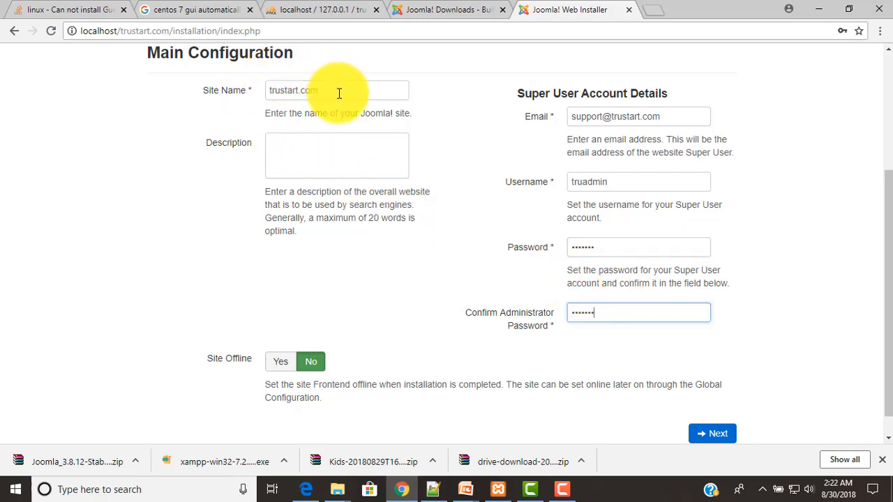
drag(669, 116, 572, 122)
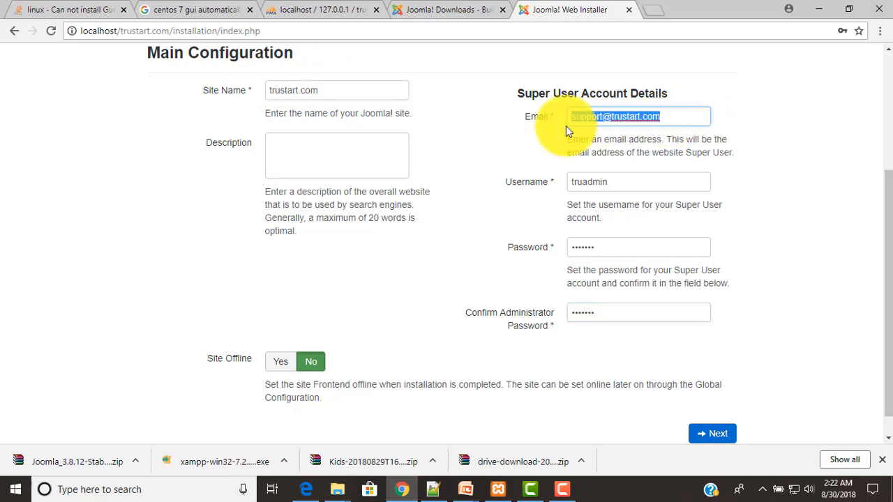
Record the Super User e-mail, username truadmin and password as lines in the Notepad++ notes
click(432, 489)
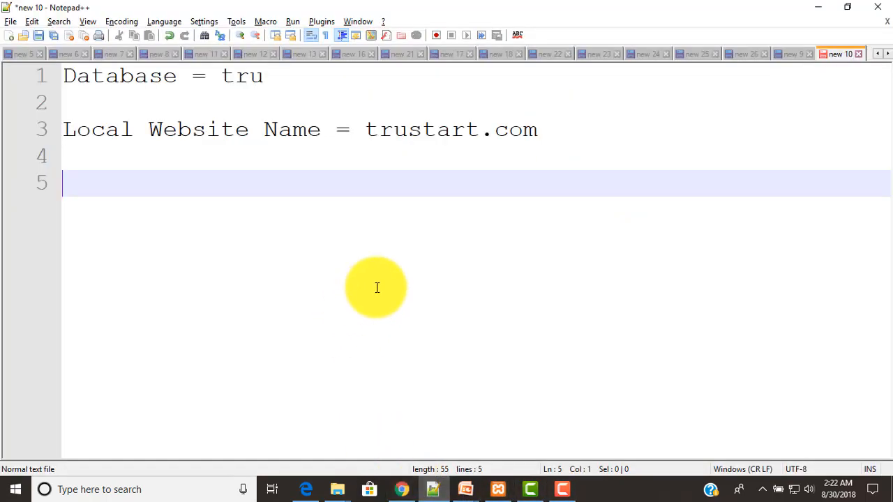
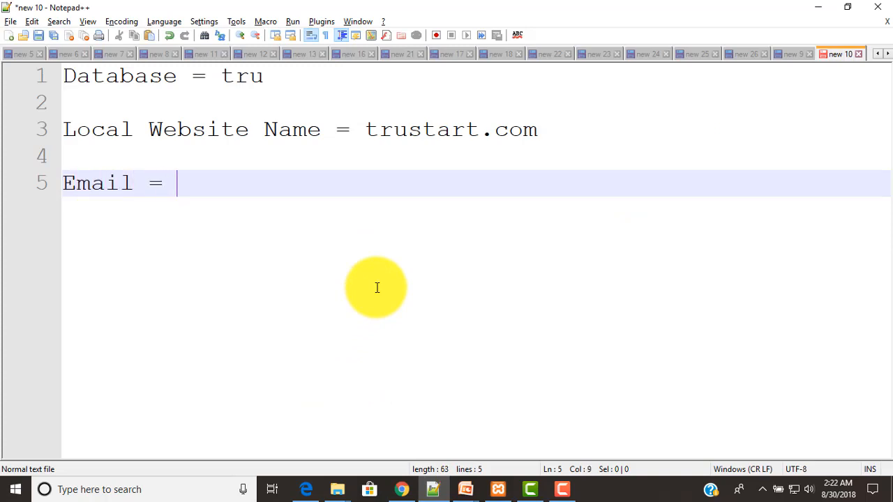
key(Return)
key(Return)
key(alt+Tab)
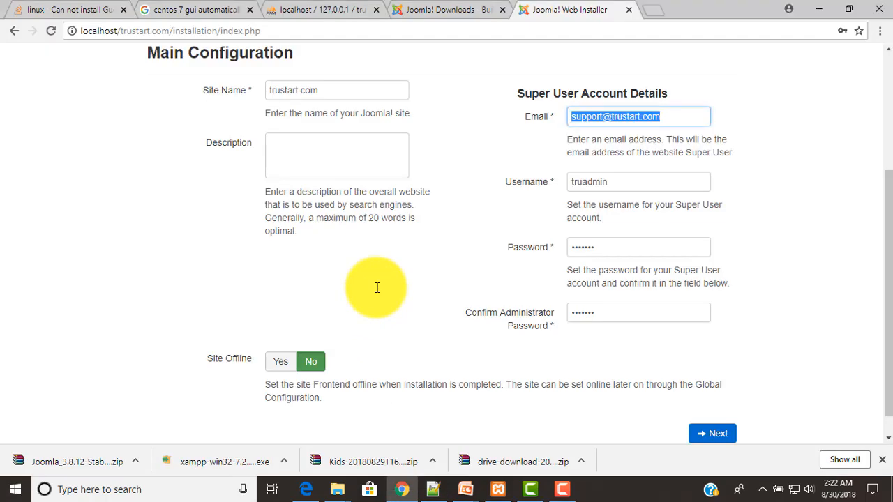
drag(608, 181, 544, 183)
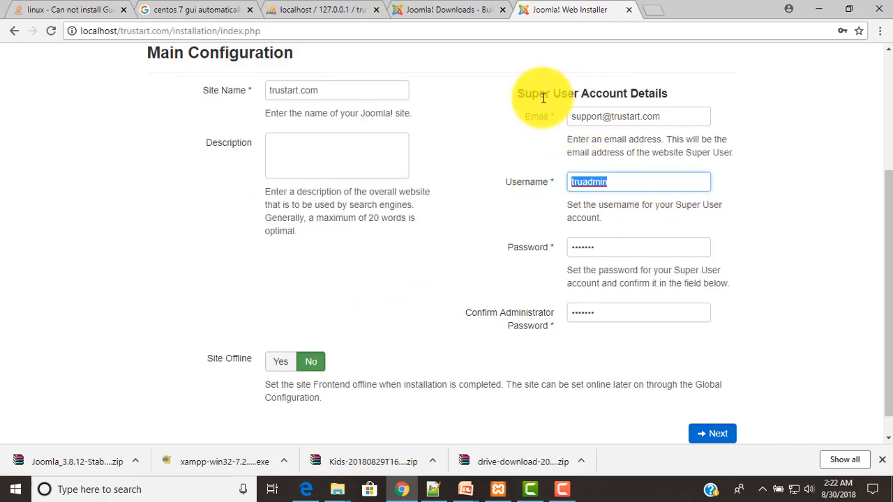
key(alt+Tab)
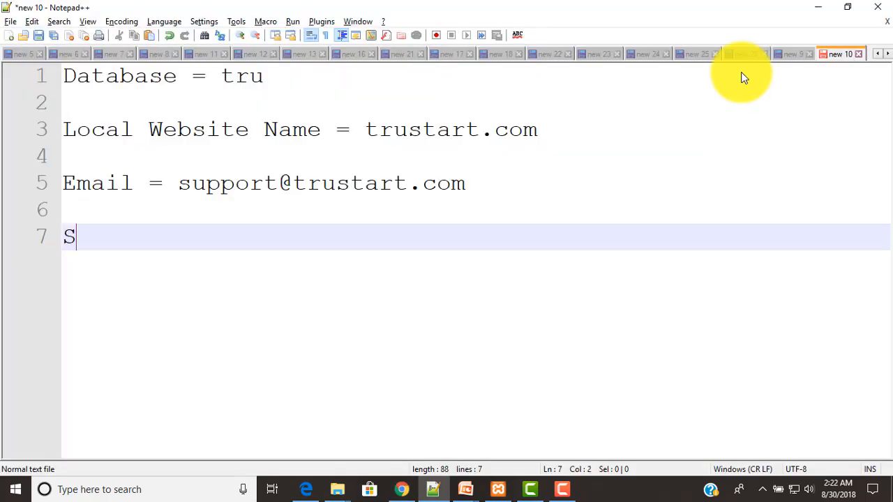
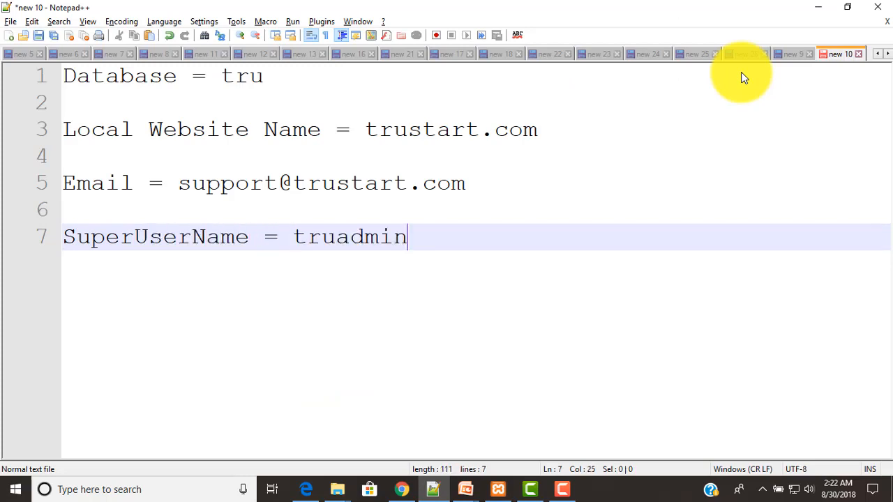
key(Return)
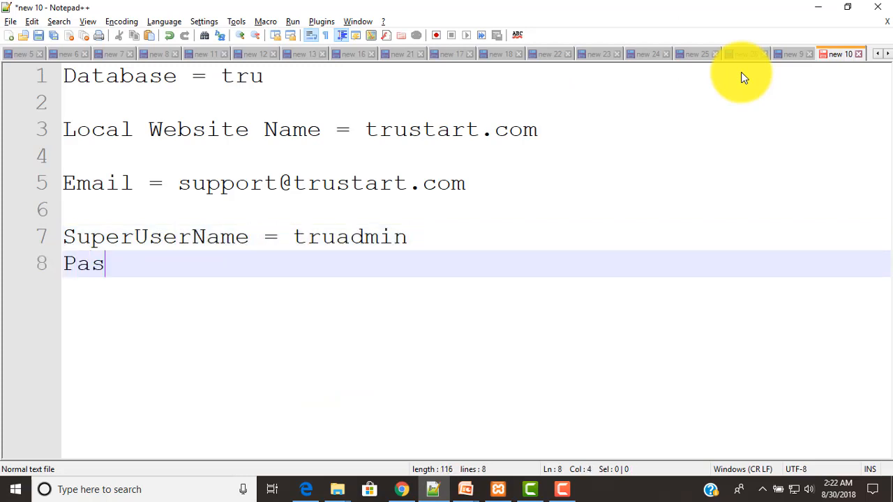
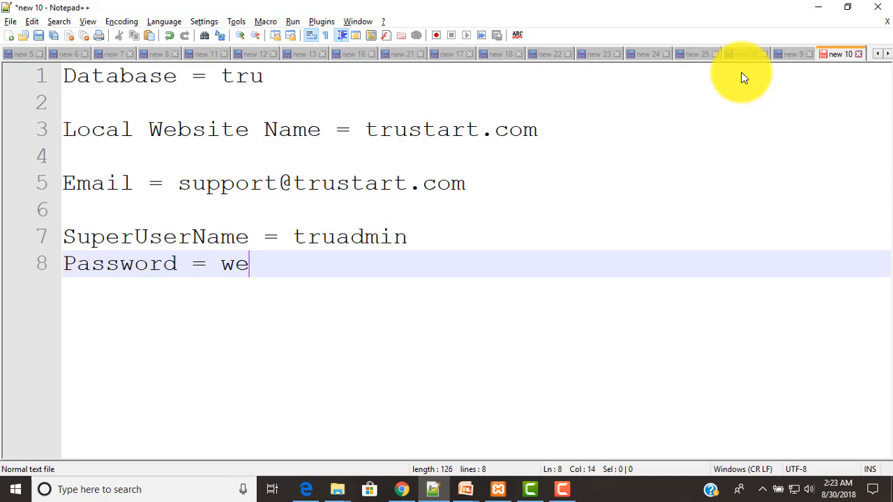
key(Return)
key(Return)
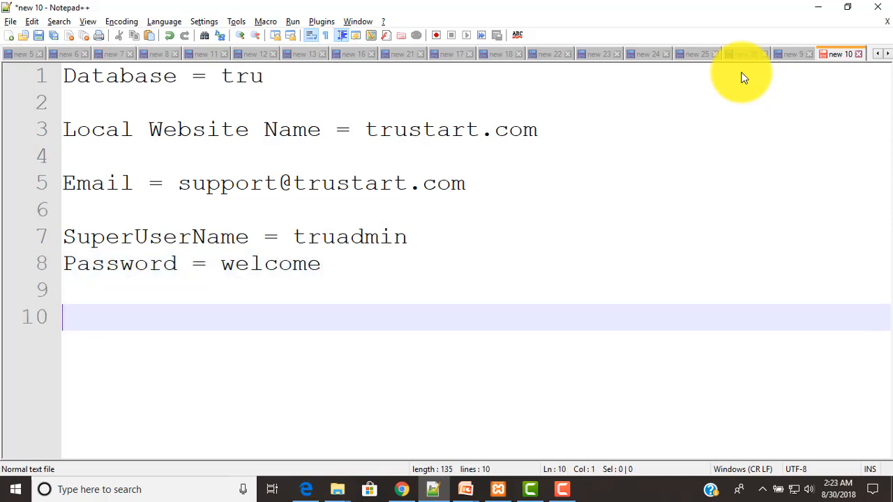
key(alt+Tab)
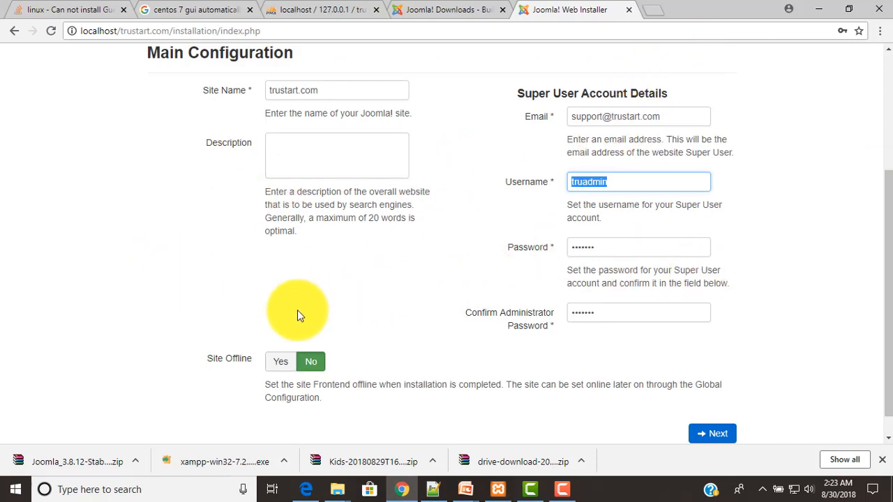
Submit the completed Main Configuration form to continue to Database Configuration
scroll(454, 295, down, 1)
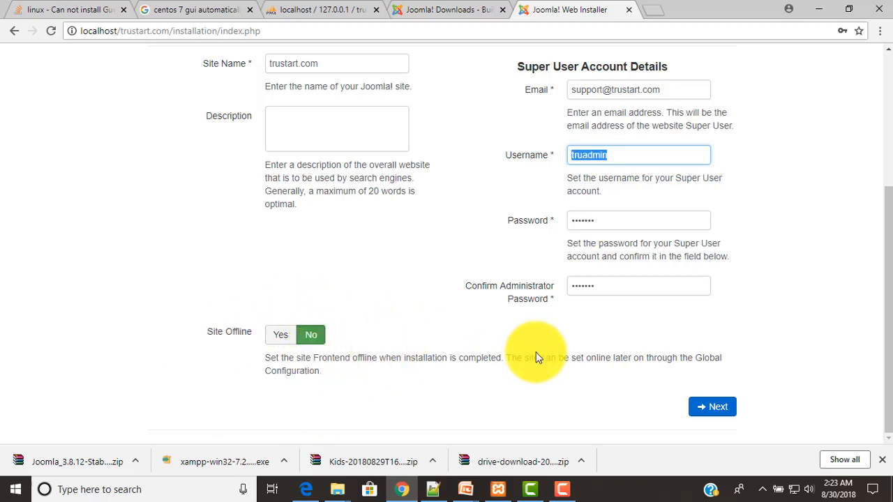
click(710, 415)
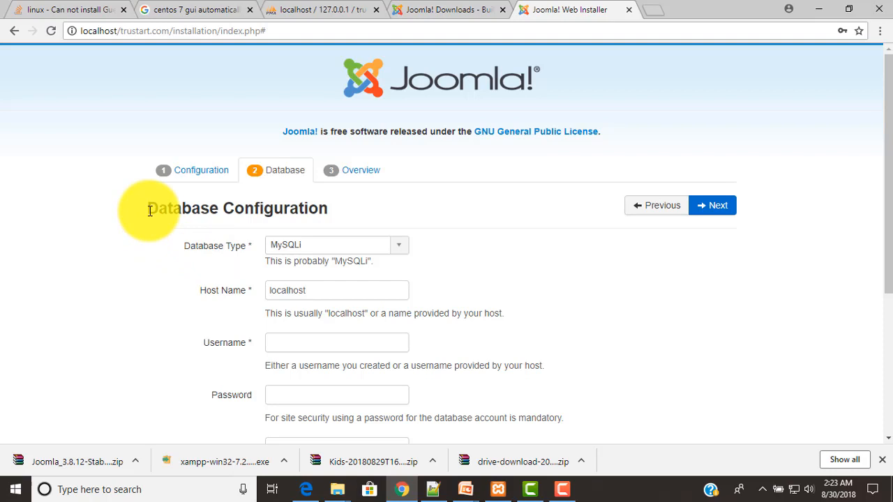
Check in phpMyAdmin that the tru database has no tables yet
click(305, 10)
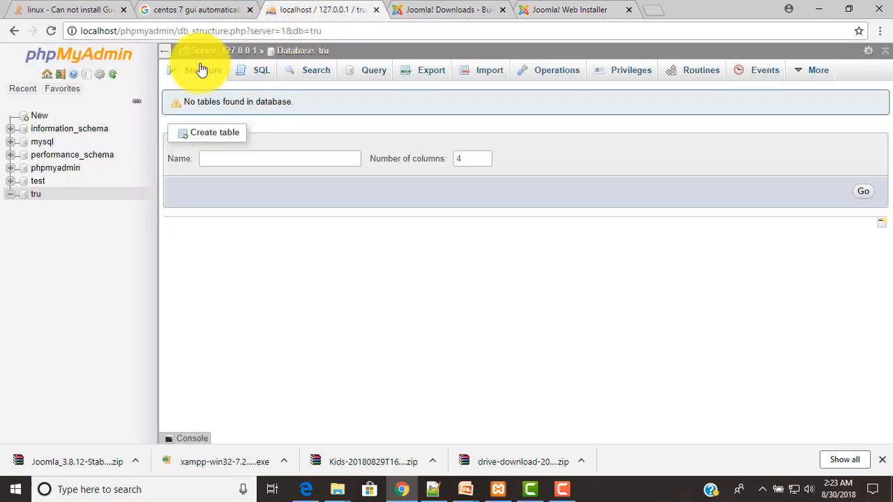
click(38, 196)
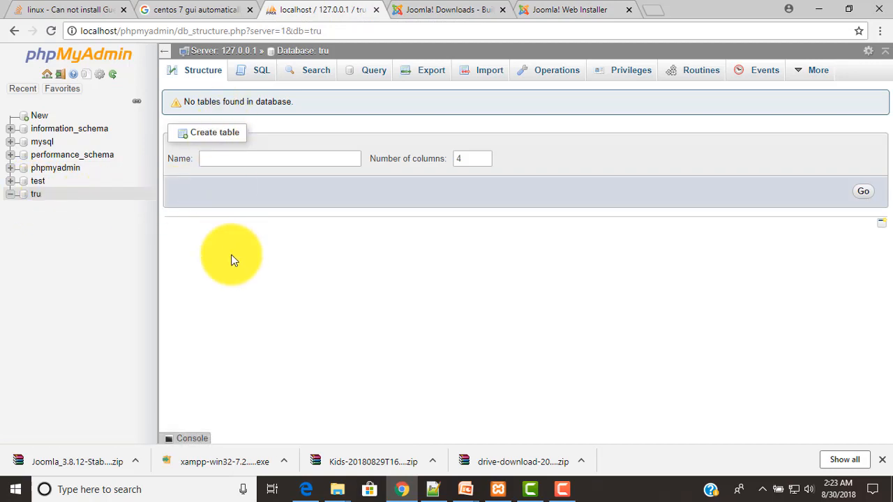
Enter root as the database username, keeping localhost as the host name
click(568, 8)
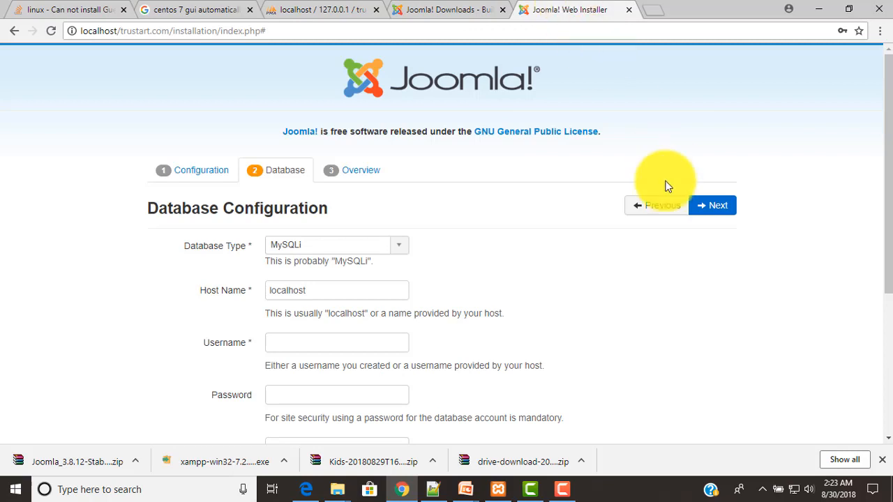
scroll(613, 289, down, 1)
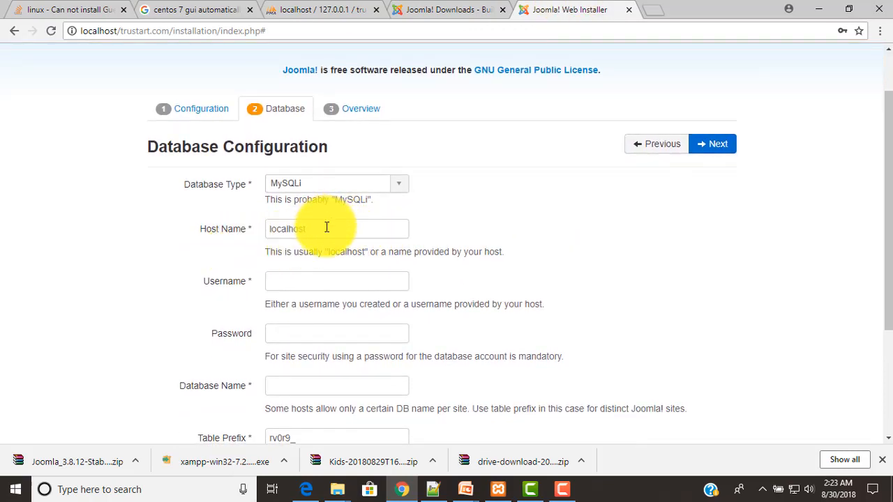
click(325, 227)
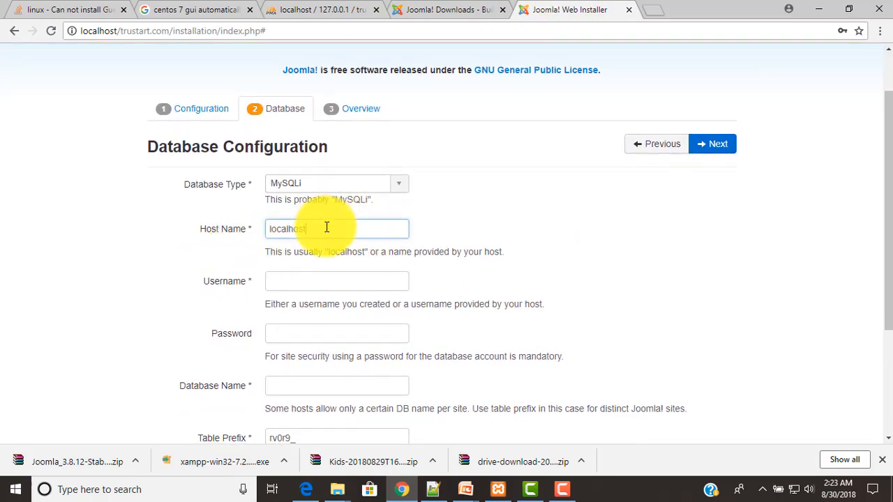
click(313, 281)
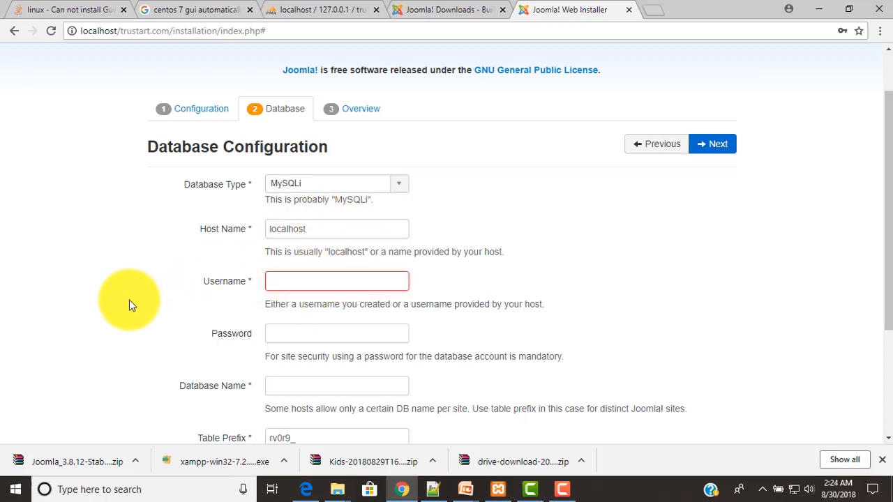
text(root)
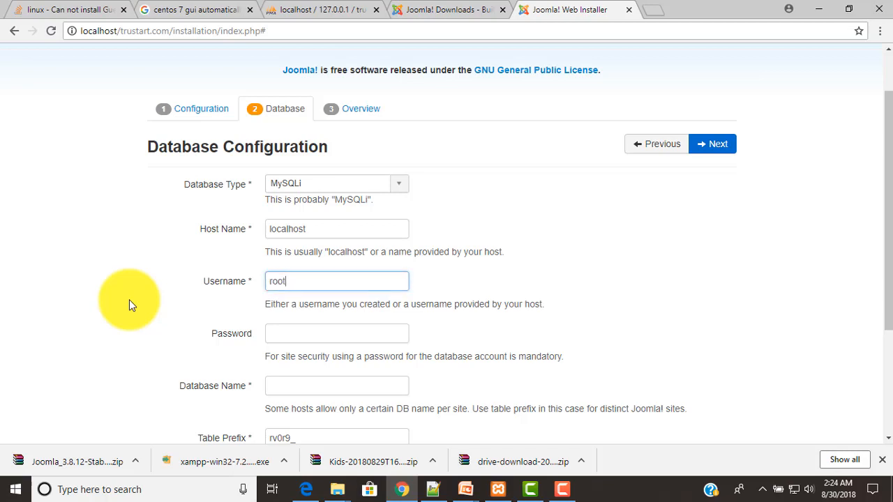
Set database name tru, keep table prefix rv0r9_, and submit the database settings
scroll(129, 299, down, 1)
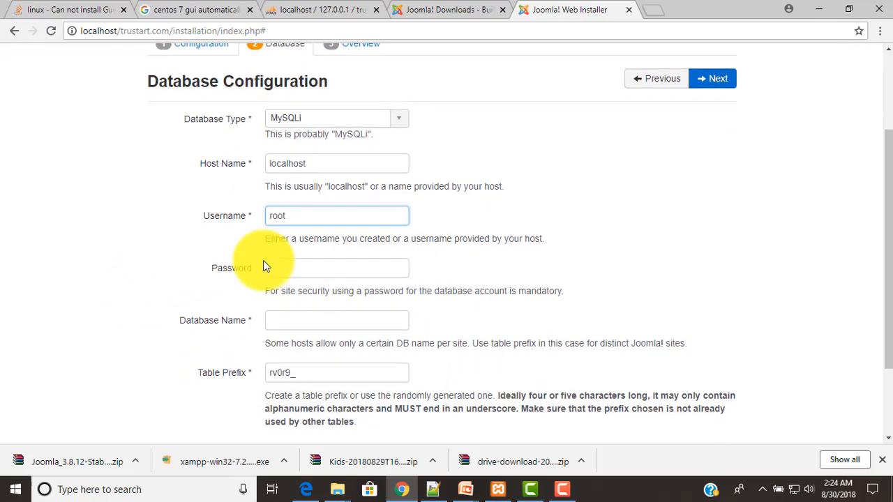
click(289, 322)
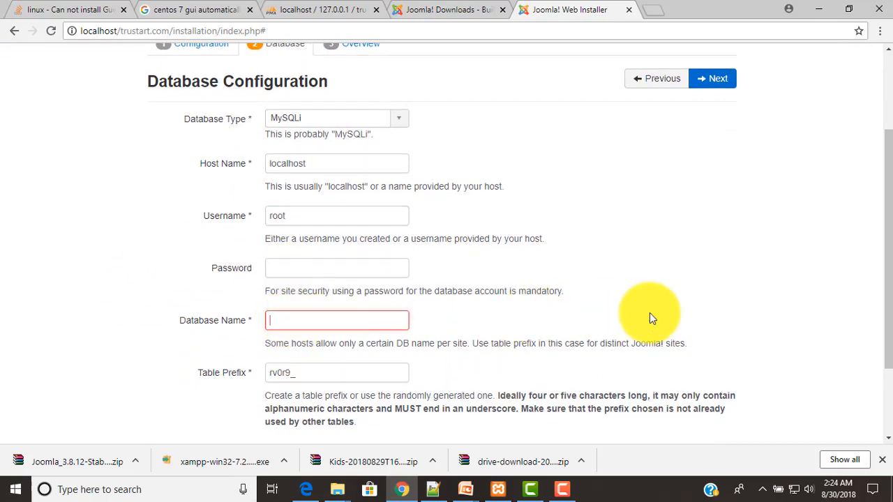
text(tru)
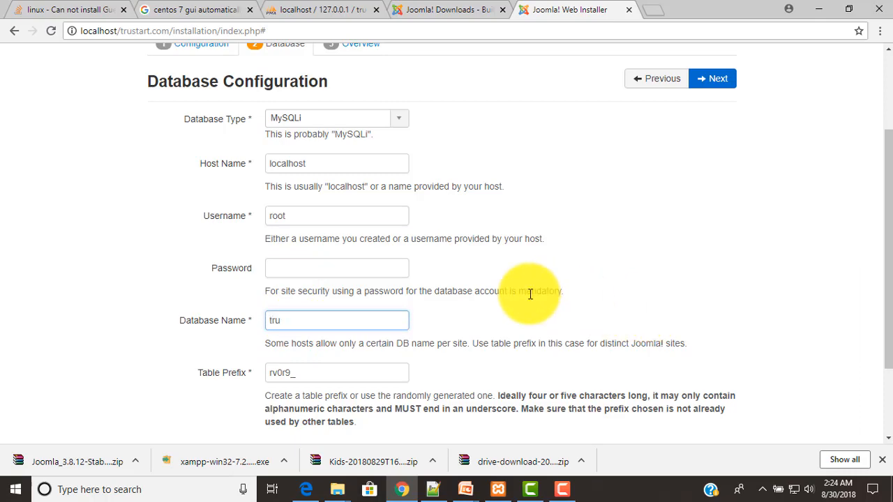
scroll(503, 303, down, 1)
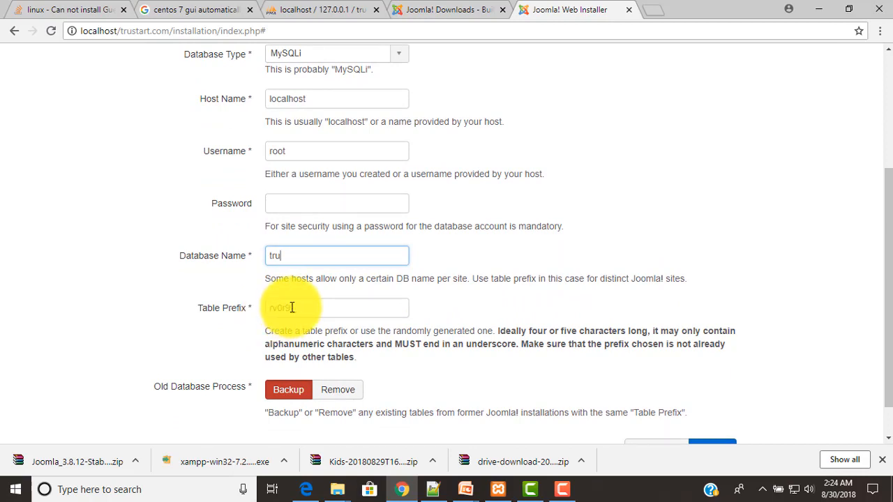
drag(291, 307, 257, 308)
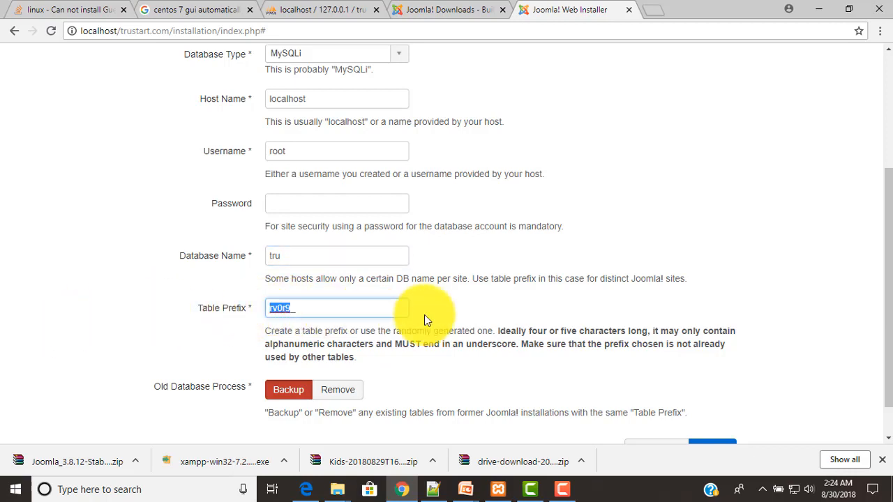
click(347, 304)
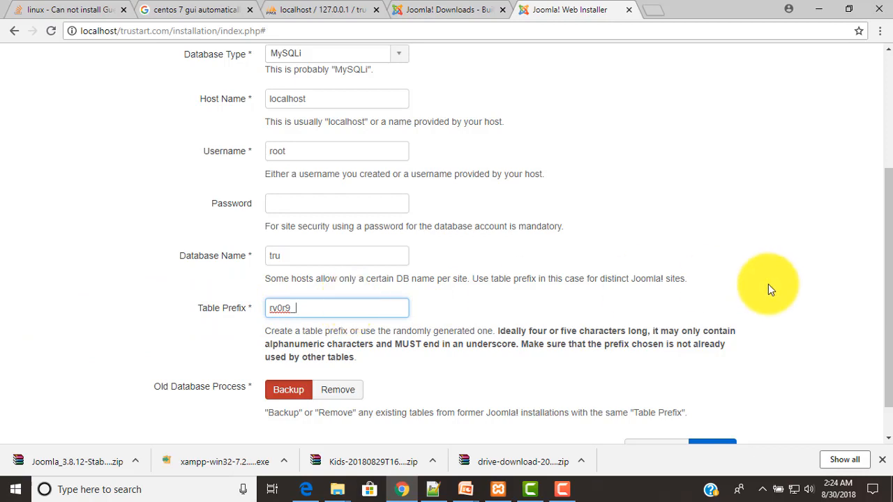
scroll(768, 289, down, 1)
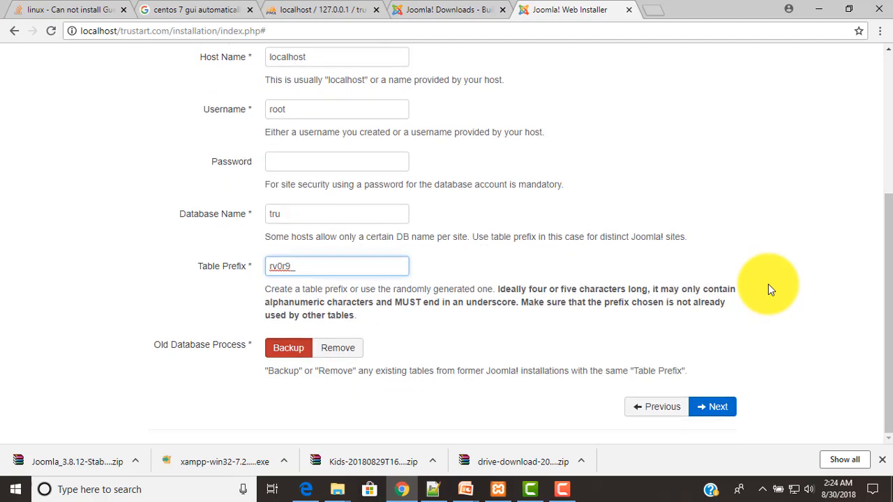
scroll(770, 289, up, 1)
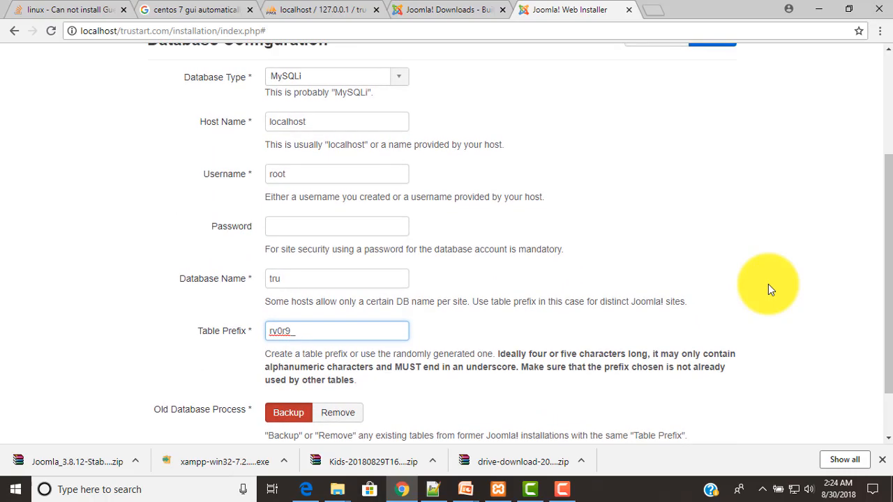
scroll(770, 290, down, 1)
click(715, 408)
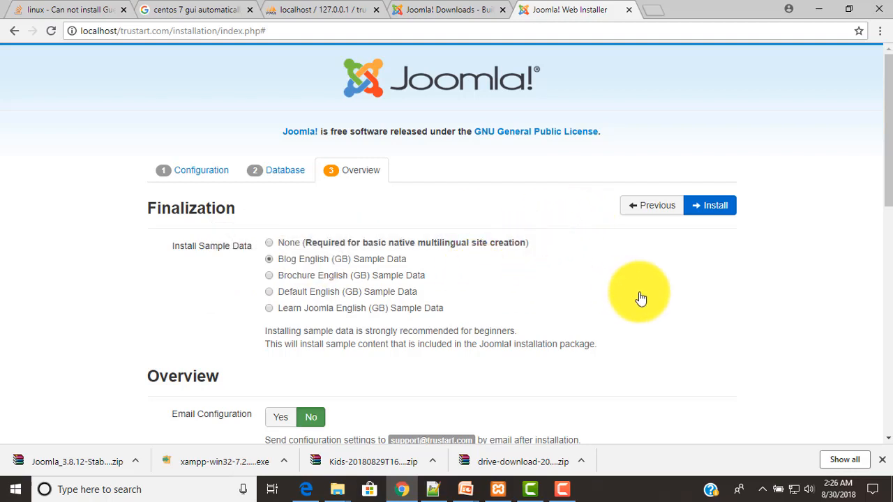
Review the Overview, leaving Blog English (GB) sample data and Email Configuration No
scroll(641, 298, down, 3)
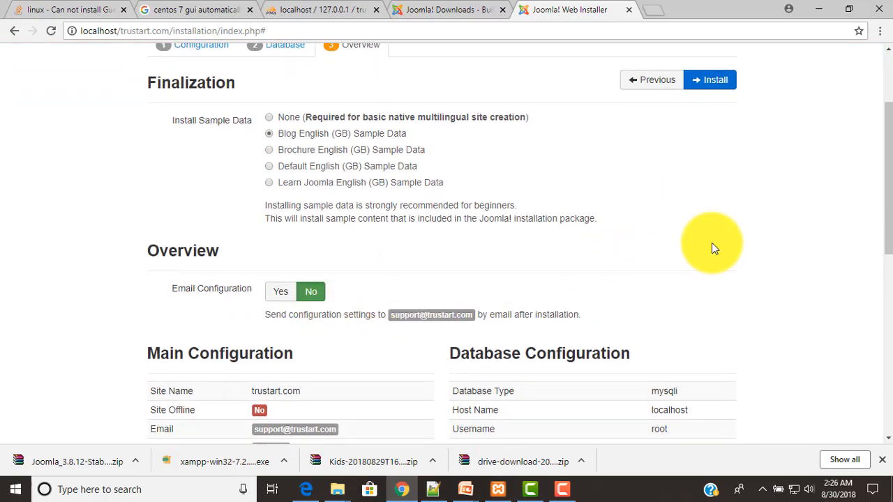
scroll(713, 245, down, 2)
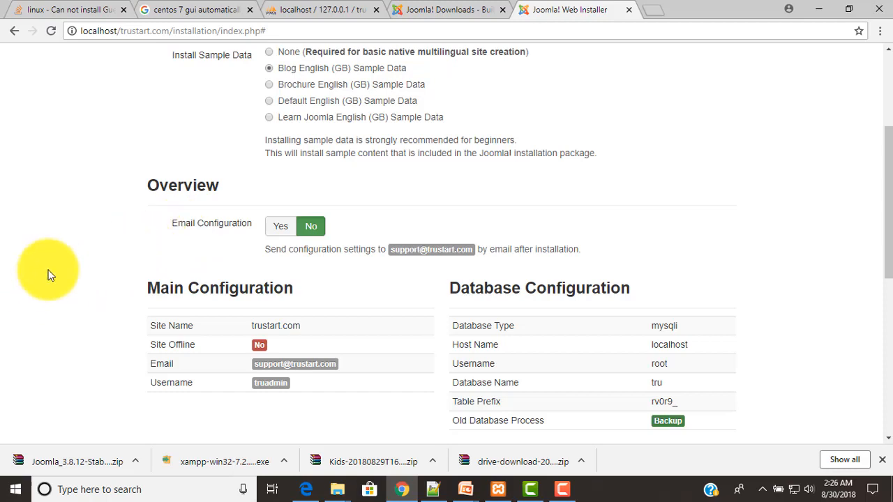
scroll(49, 274, down, 1)
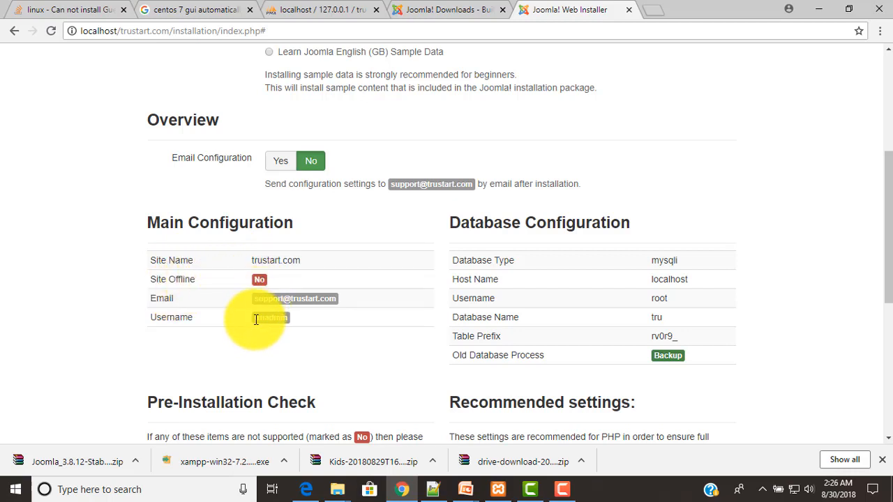
click(433, 491)
click(433, 490)
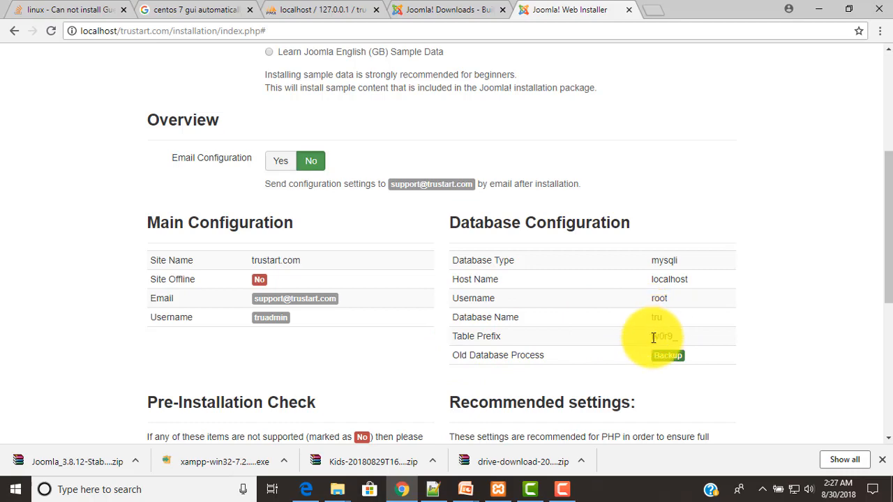
scroll(804, 325, down, 3)
scroll(804, 325, down, 2)
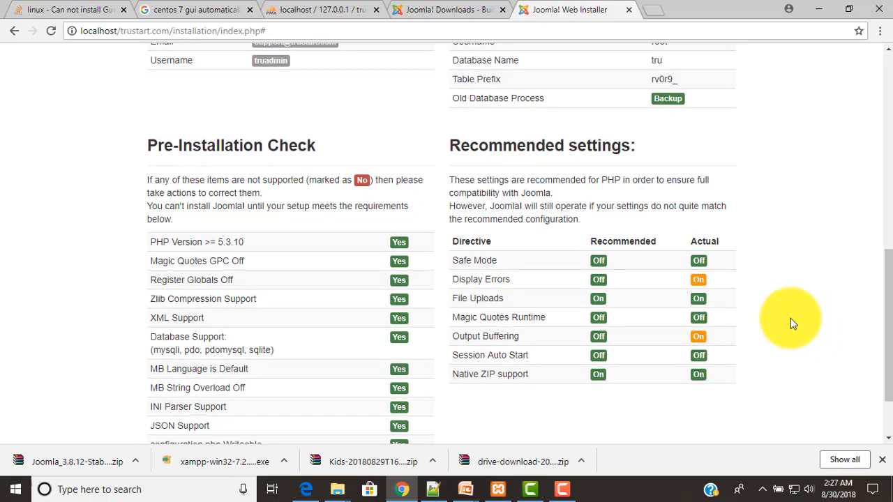
scroll(790, 318, down, 2)
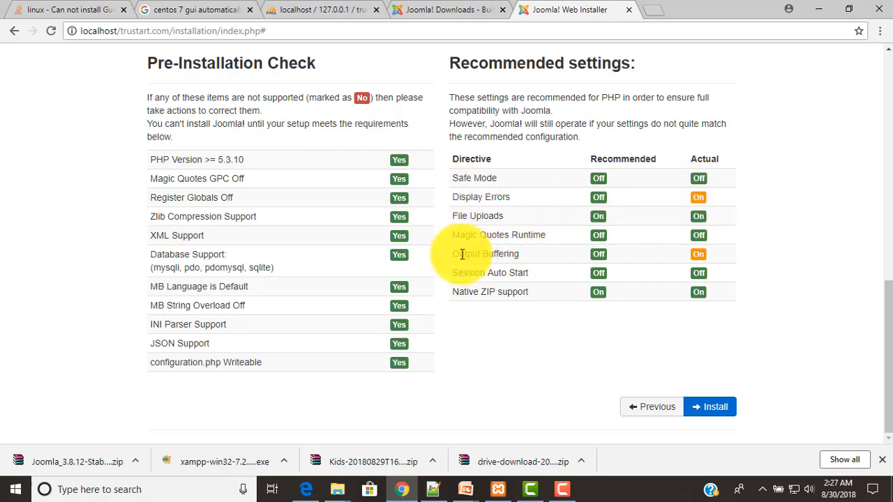
drag(454, 253, 520, 255)
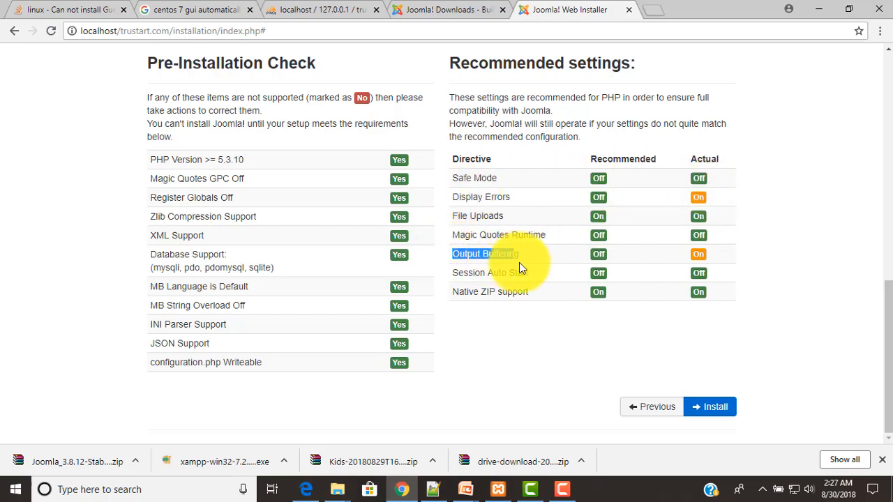
click(705, 260)
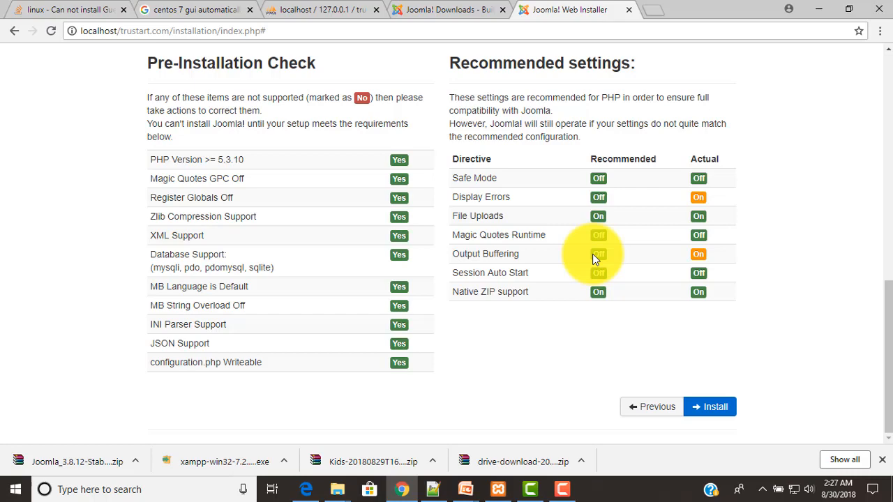
scroll(633, 300, up, 5)
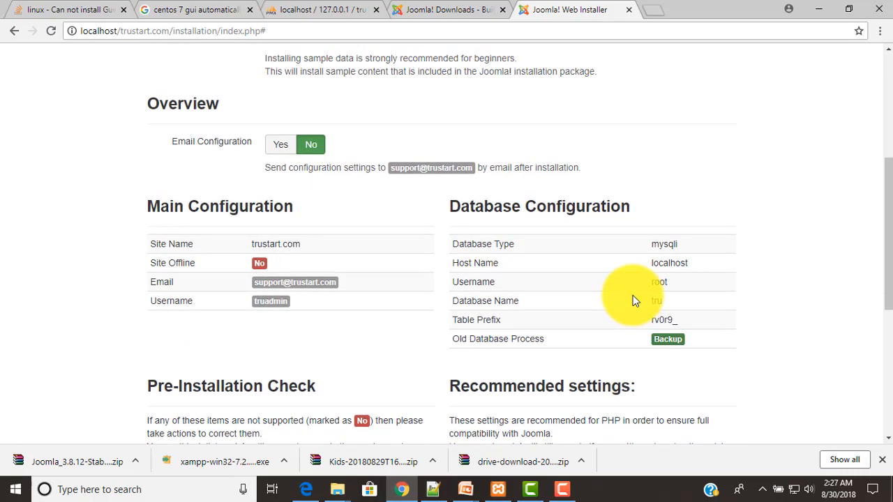
Start the Joomla installation from the top of the Overview page
scroll(633, 300, up, 4)
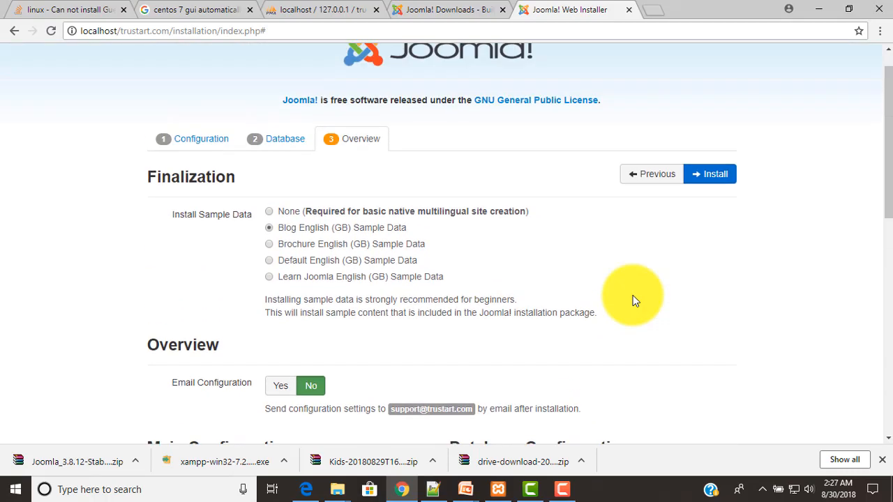
scroll(633, 300, up, 1)
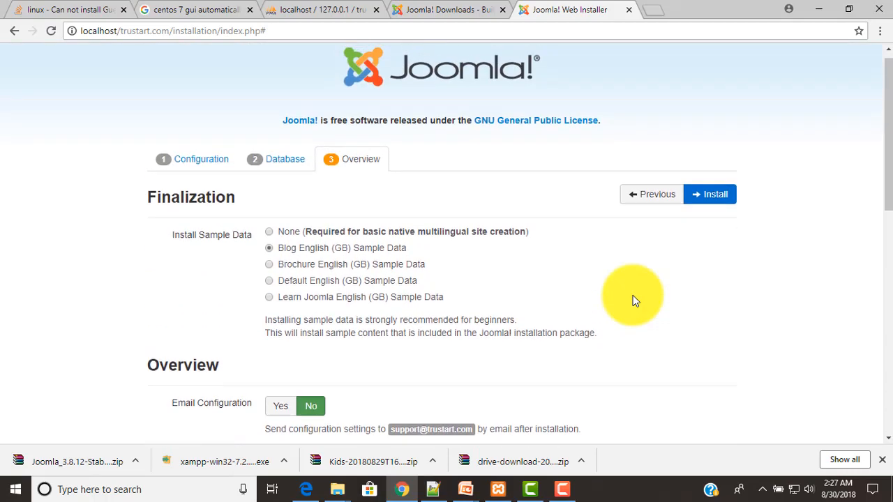
click(713, 202)
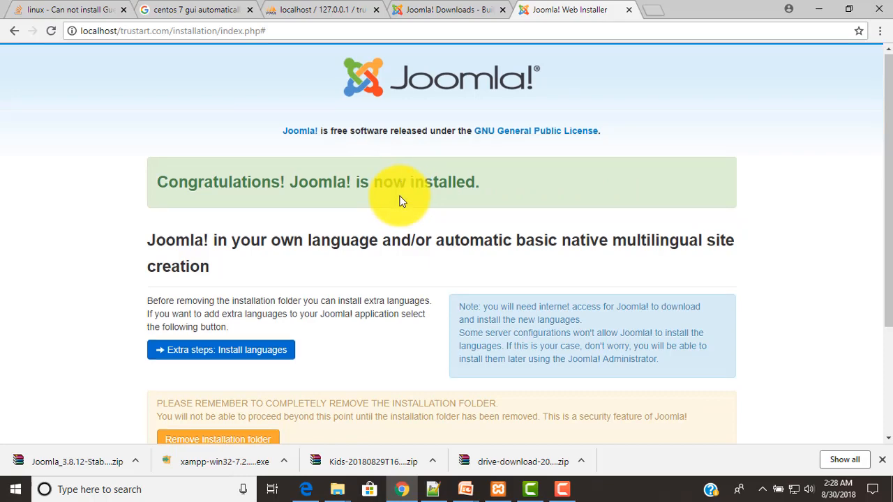
Remove the installation folder from the Congratulations page
scroll(401, 202, down, 1)
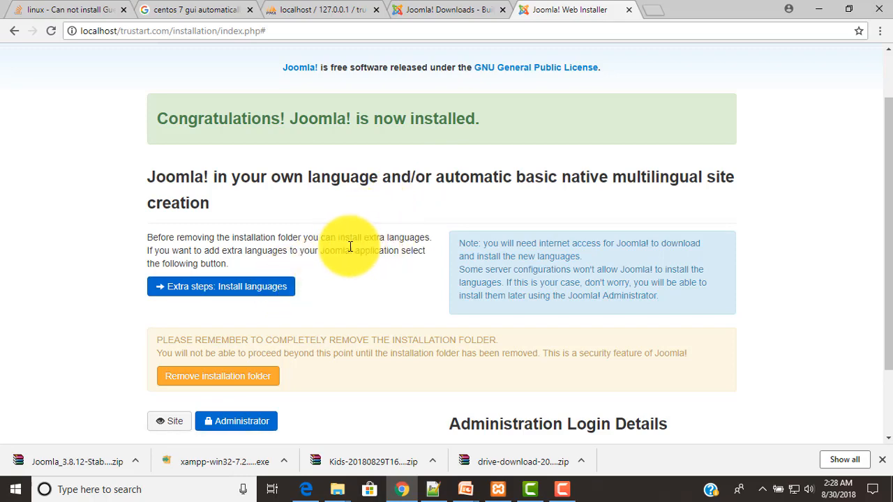
scroll(351, 245, down, 1)
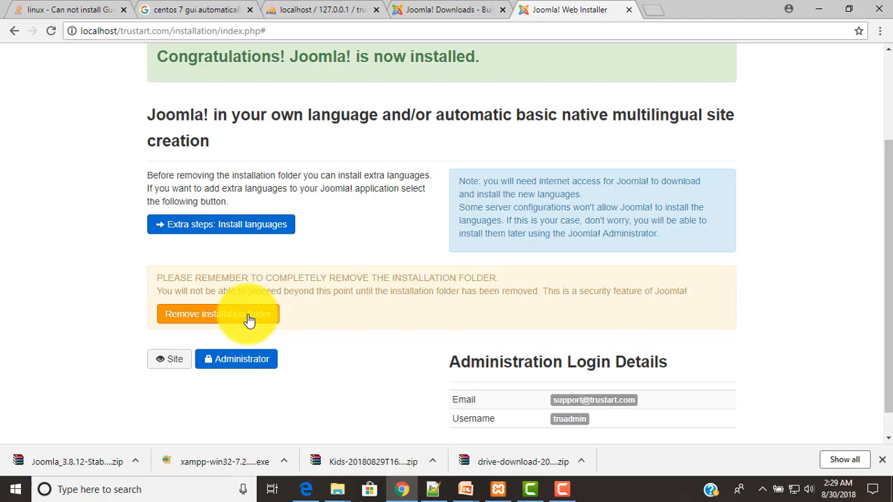
scroll(400, 276, down, 1)
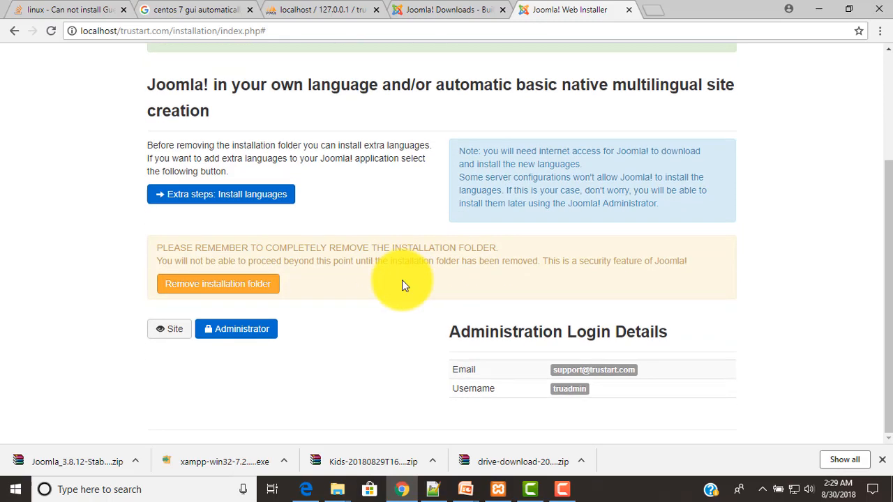
click(198, 293)
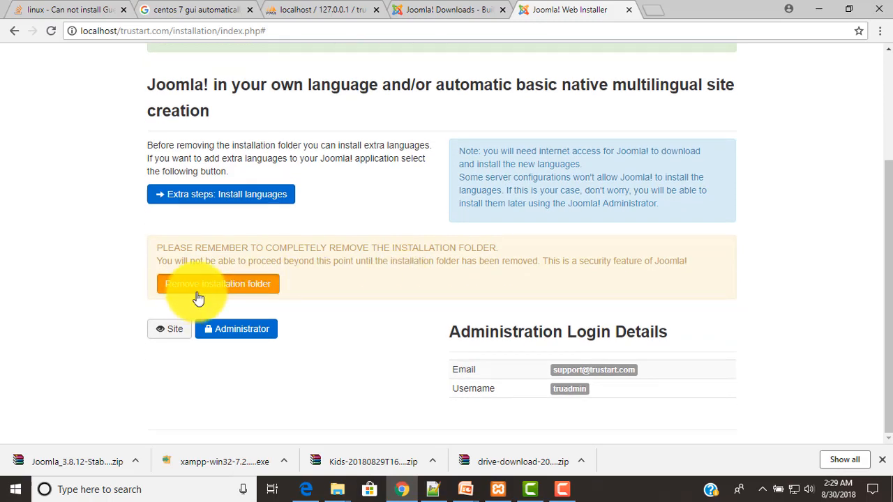